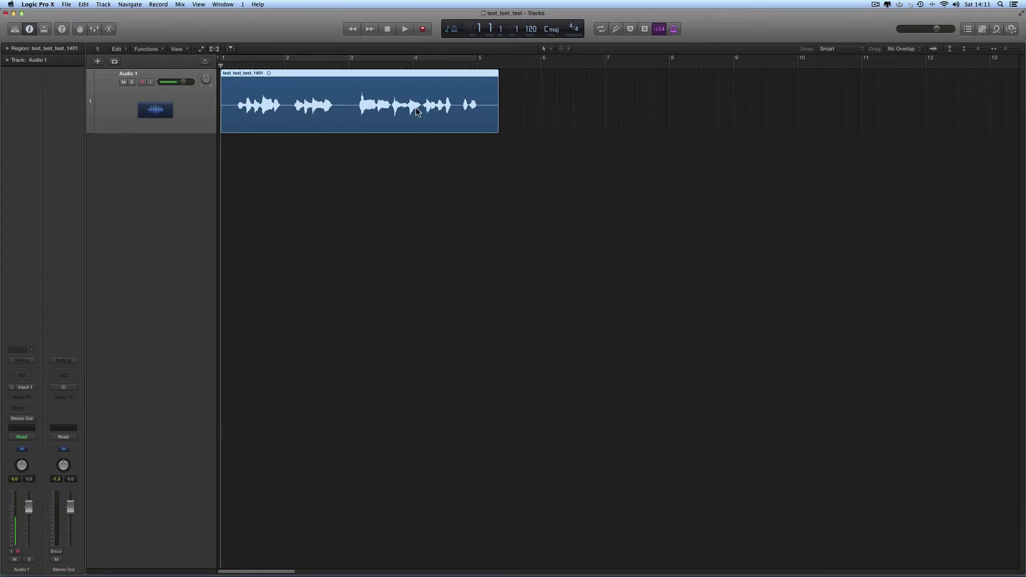
click(343, 97)
click(309, 95)
click(349, 101)
click(349, 99)
click(351, 98)
- Hide the inspector and show the project audio browser, widened so its file details are readable
click(28, 31)
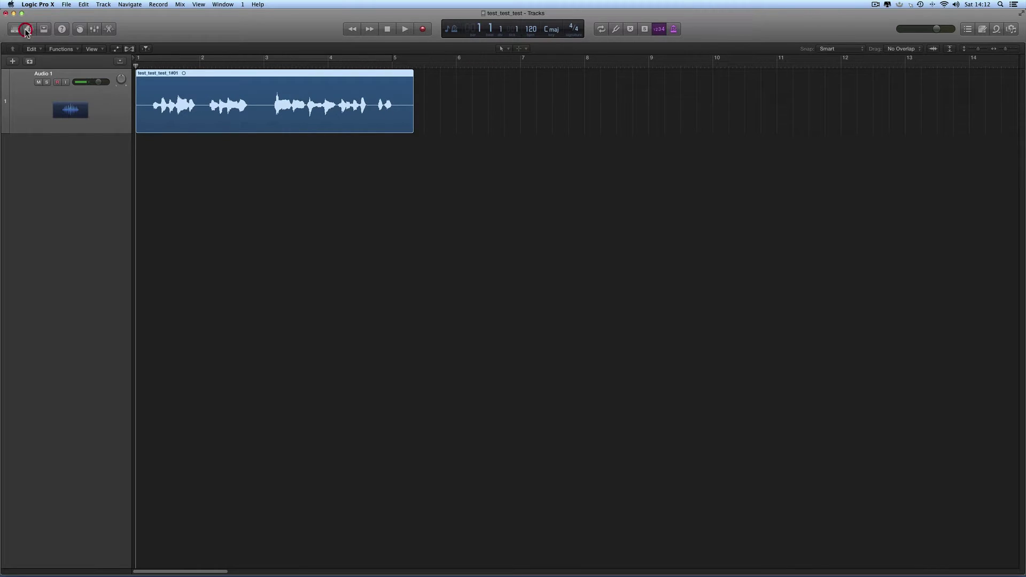
click(1011, 30)
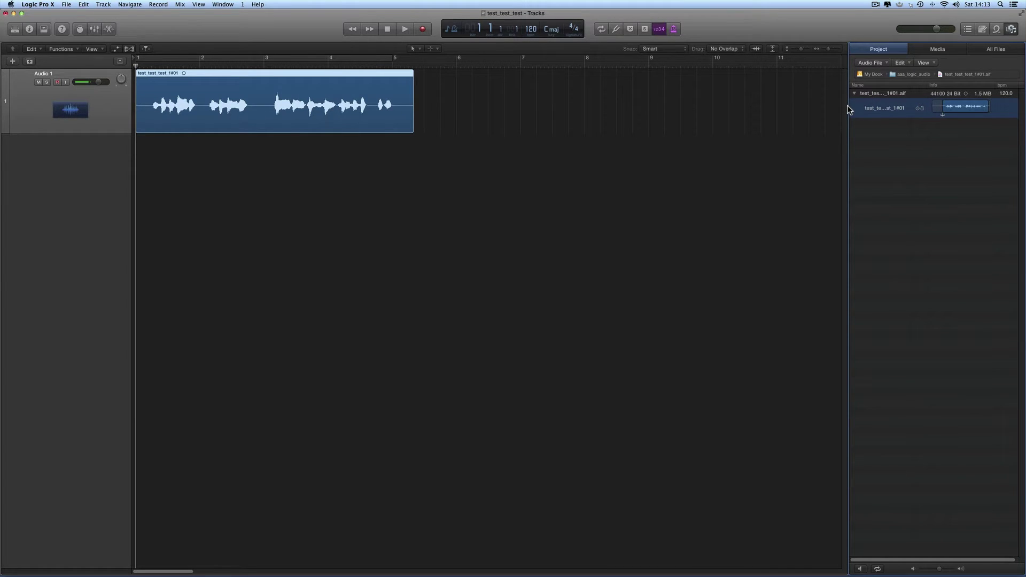
drag(848, 105, 803, 105)
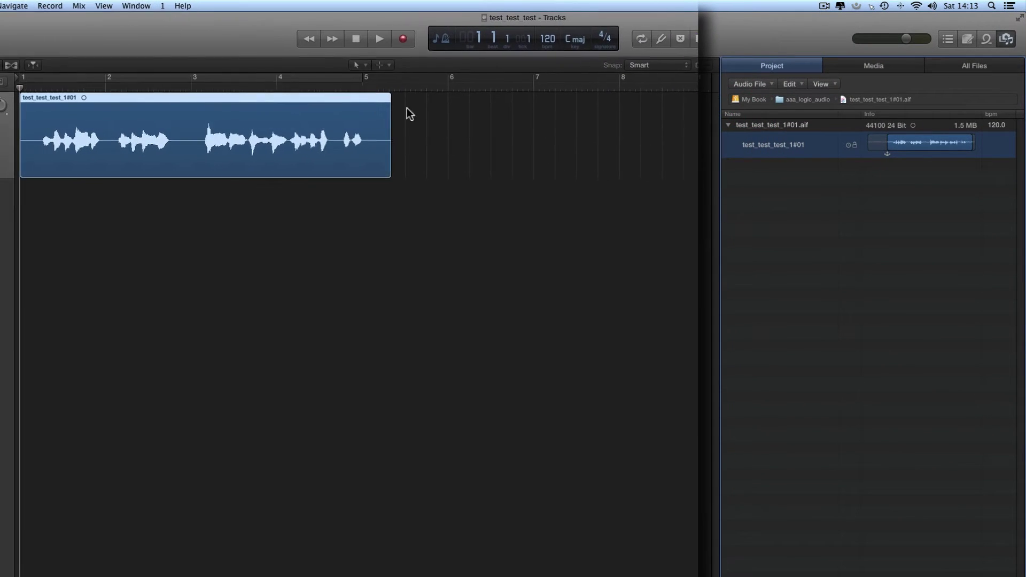
- Collapse the test_test_test_1#01.aif entry and examine its format, size, tempo and file path in the project browser
click(729, 126)
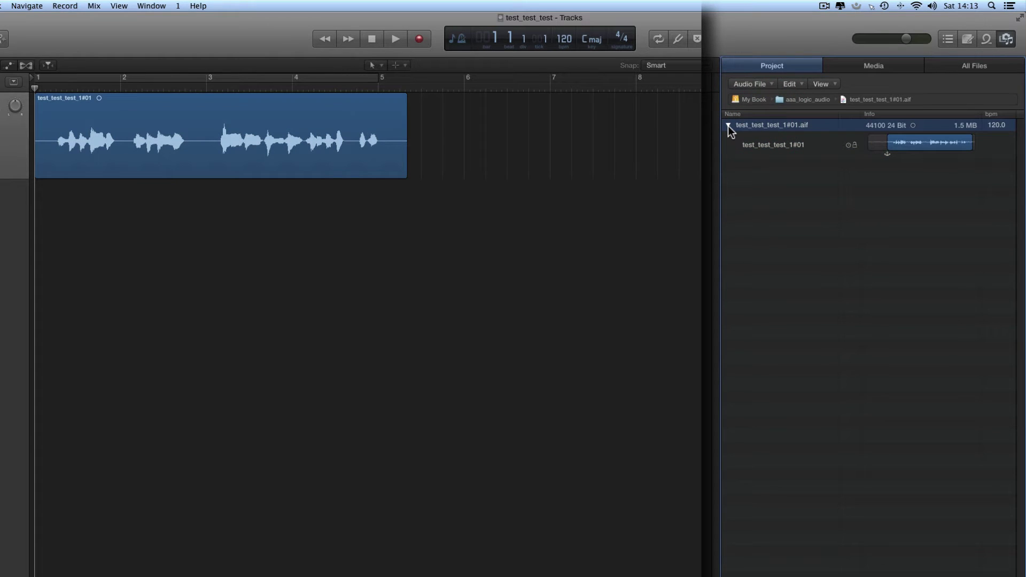
click(728, 126)
click(728, 126)
click(728, 126)
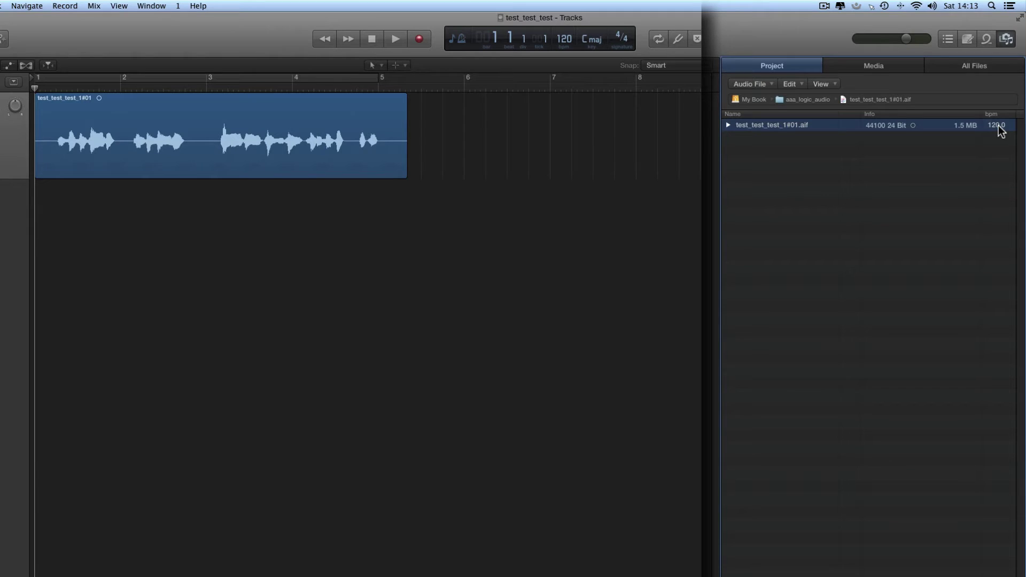
click(771, 124)
click(753, 99)
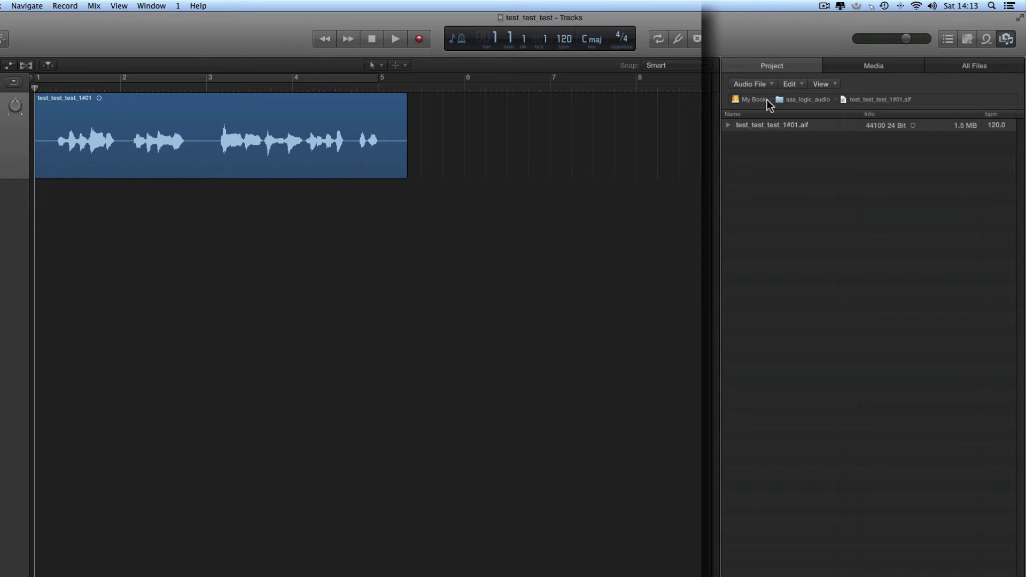
click(794, 102)
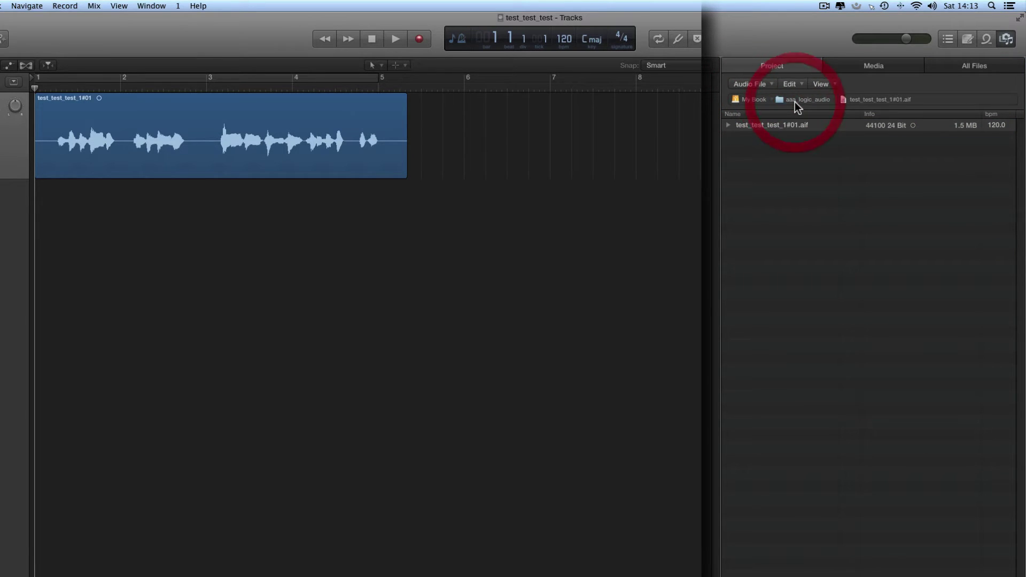
click(857, 101)
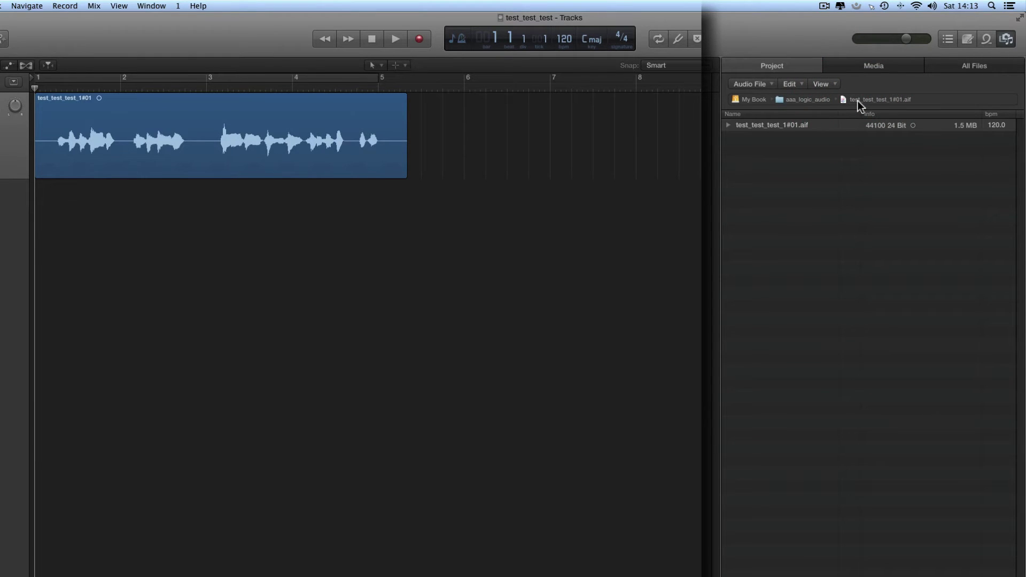
- Expand the test_test_test_1#01.aif entry and compare its region thumbnail with the selected region on the Audio 1 track
click(728, 125)
click(728, 125)
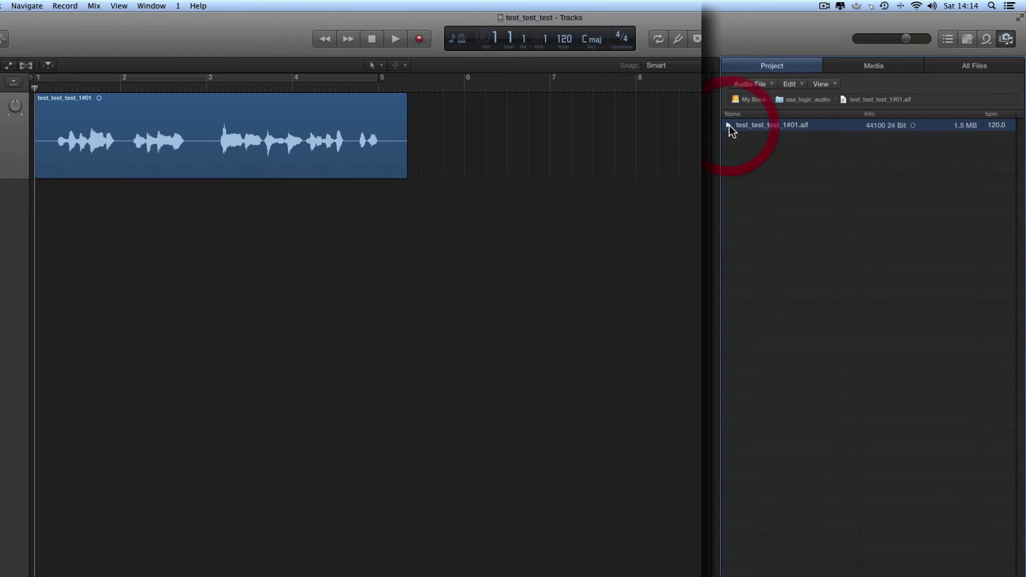
click(728, 126)
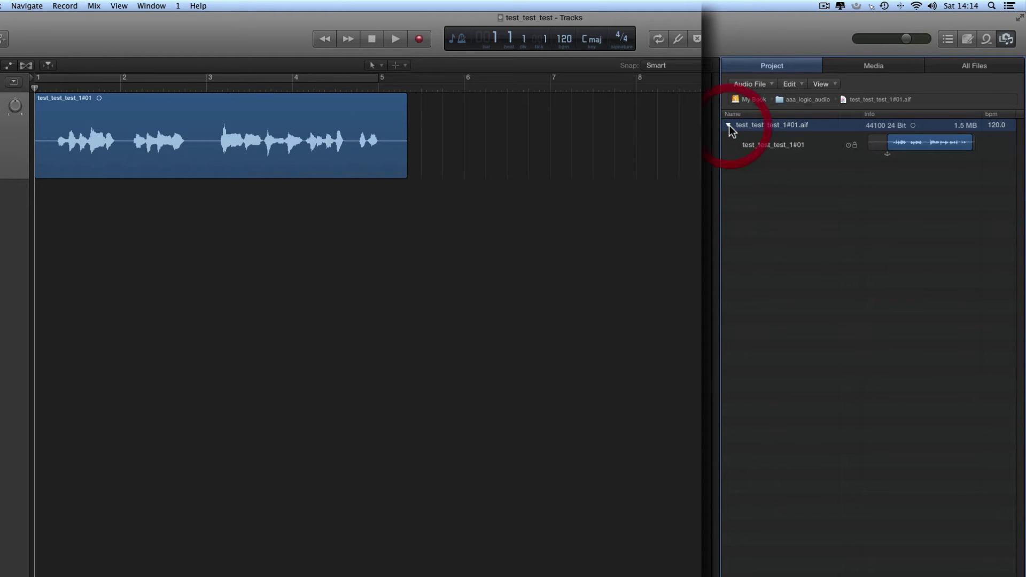
click(757, 145)
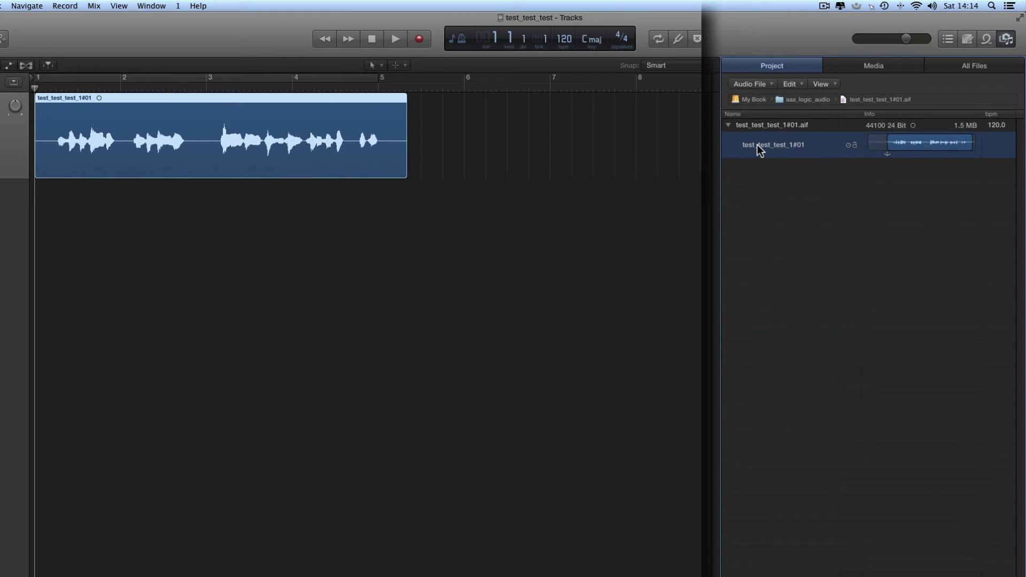
drag(889, 142, 745, 143)
drag(880, 142, 956, 142)
click(222, 125)
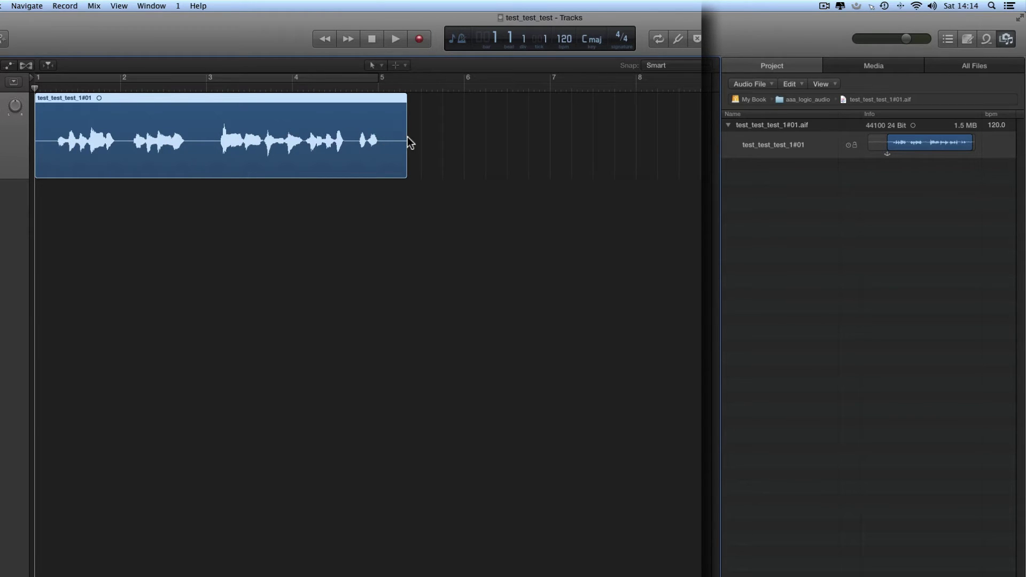
click(882, 143)
- Move the region to bar 3 and extend both its edges outward to the full length of the audio file
drag(128, 99, 296, 107)
drag(208, 171, 37, 165)
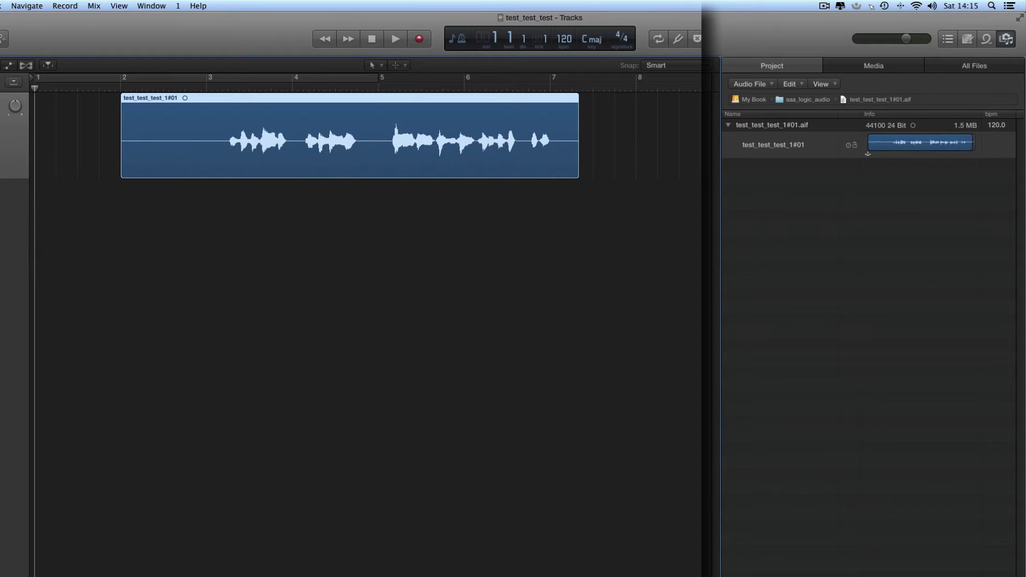
drag(576, 173, 675, 176)
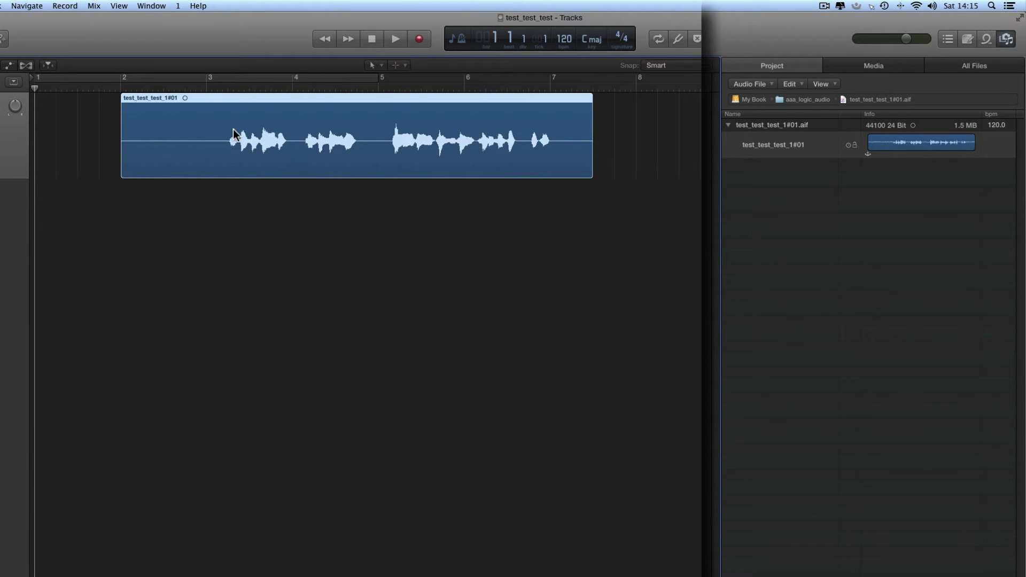
mouse_move(121, 160)
mouse_down()
mouse_move(80, 163)
mouse_move(122, 161)
mouse_up()
drag(590, 175, 657, 176)
click(925, 142)
- Move the full-length region to start at bar 3 and place the playhead first at bar 3, finally at bar 2
drag(203, 102, 289, 102)
drag(28, 88, 201, 99)
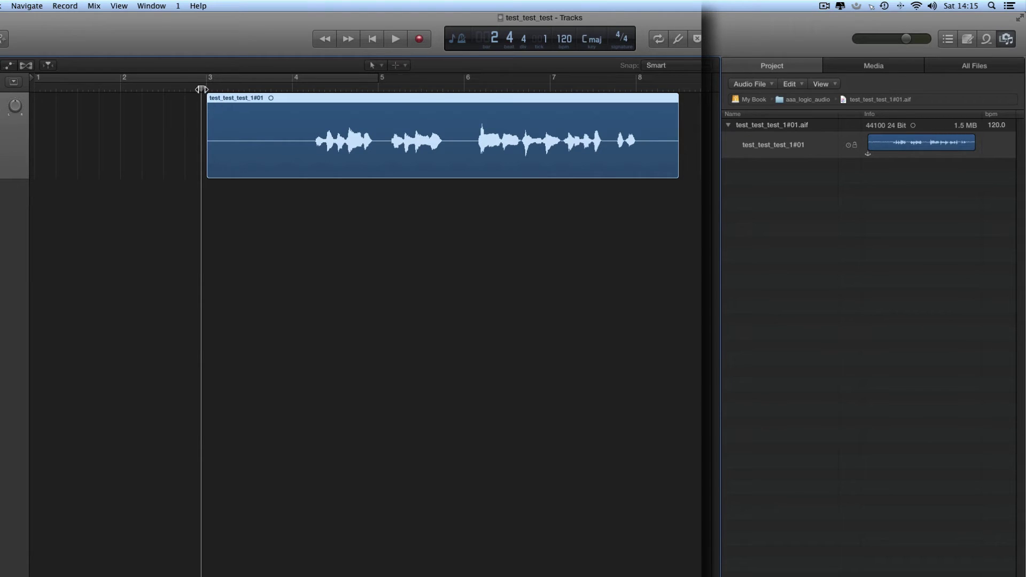
drag(184, 90, 207, 94)
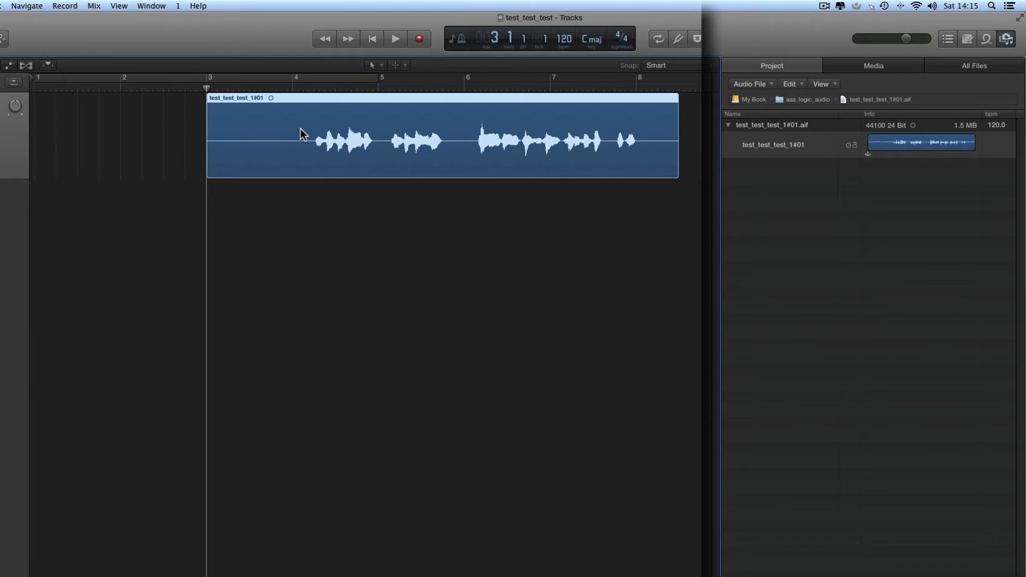
click(867, 140)
drag(867, 140, 977, 142)
drag(206, 88, 120, 134)
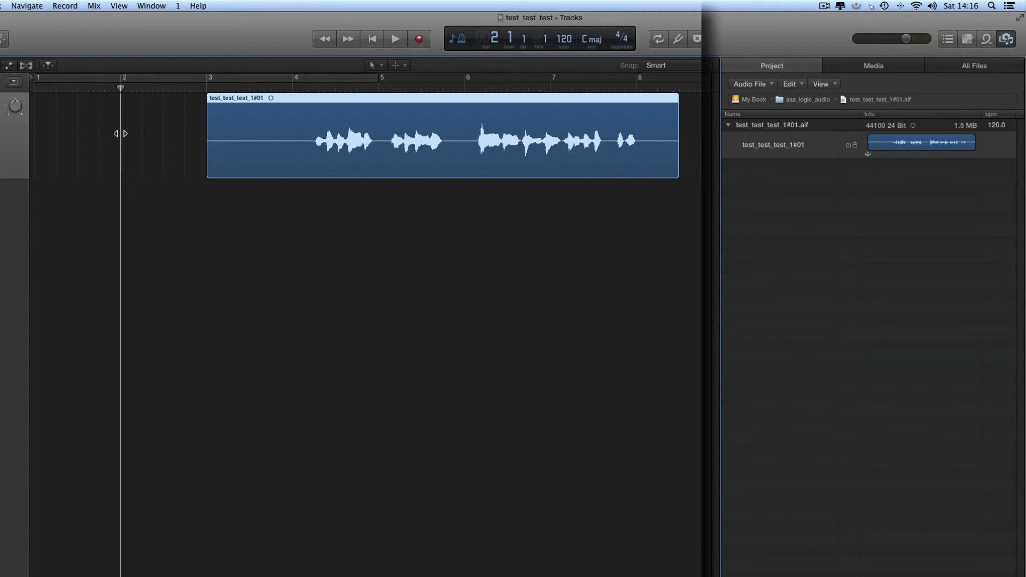
- Trim both edges of the region so that it spans only bar 5 to bar 6
drag(209, 176, 380, 186)
drag(677, 176, 464, 171)
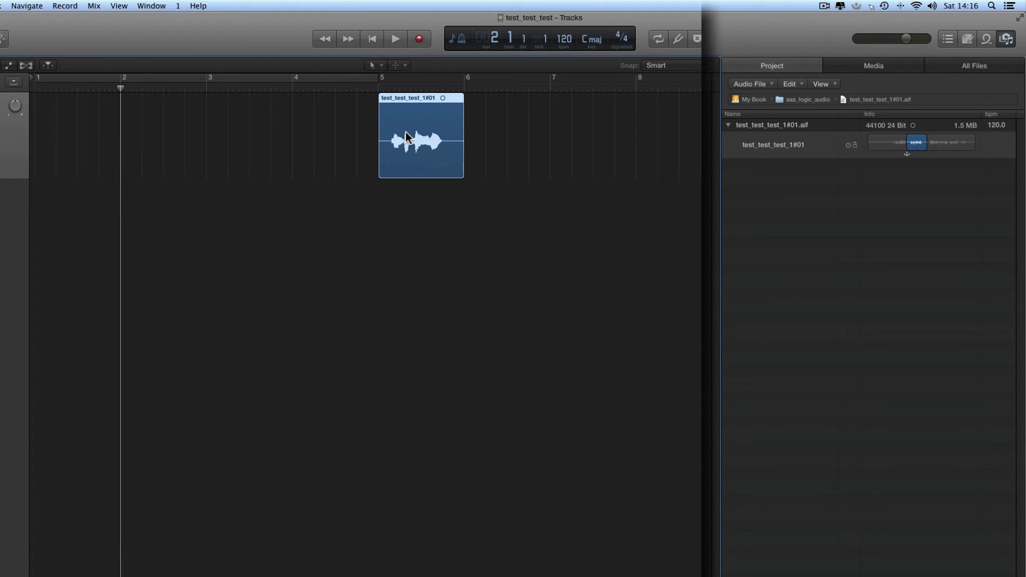
click(911, 140)
mouse_move(911, 140)
mouse_down()
mouse_move(963, 143)
mouse_move(902, 142)
mouse_up()
mouse_move(381, 172)
mouse_down()
mouse_move(235, 170)
mouse_move(378, 179)
mouse_up()
mouse_move(464, 172)
mouse_down()
mouse_move(609, 173)
mouse_move(465, 172)
mouse_up()
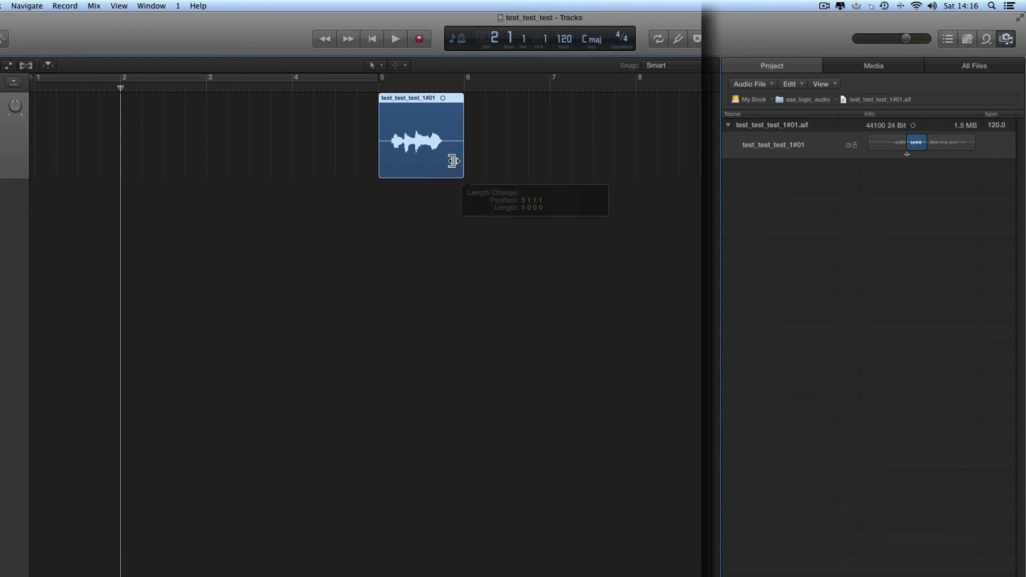
click(910, 142)
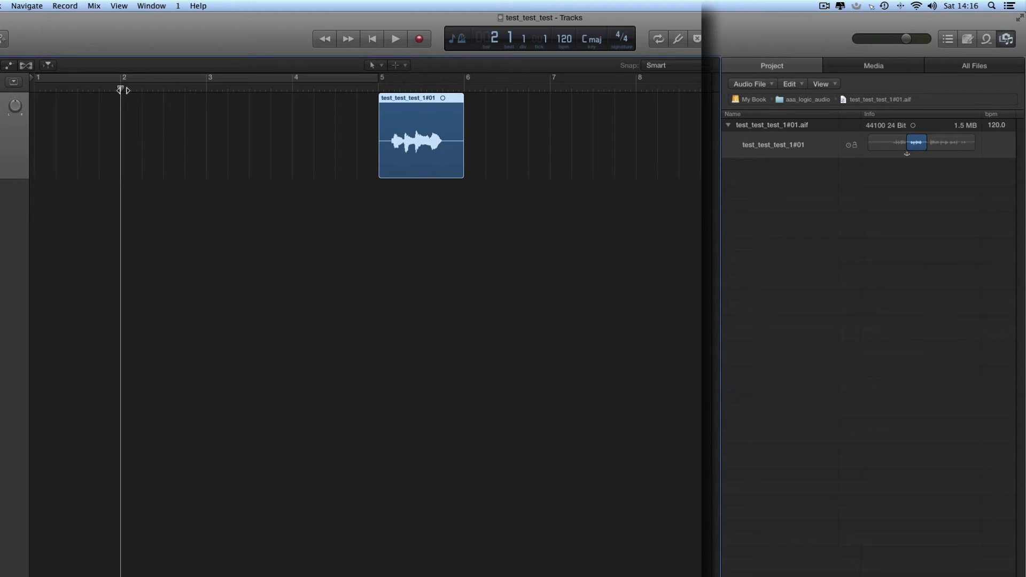
- Move the trimmed region to start at bar 4 and place the playhead first at bar 4, finally at bar 3
drag(395, 97, 309, 99)
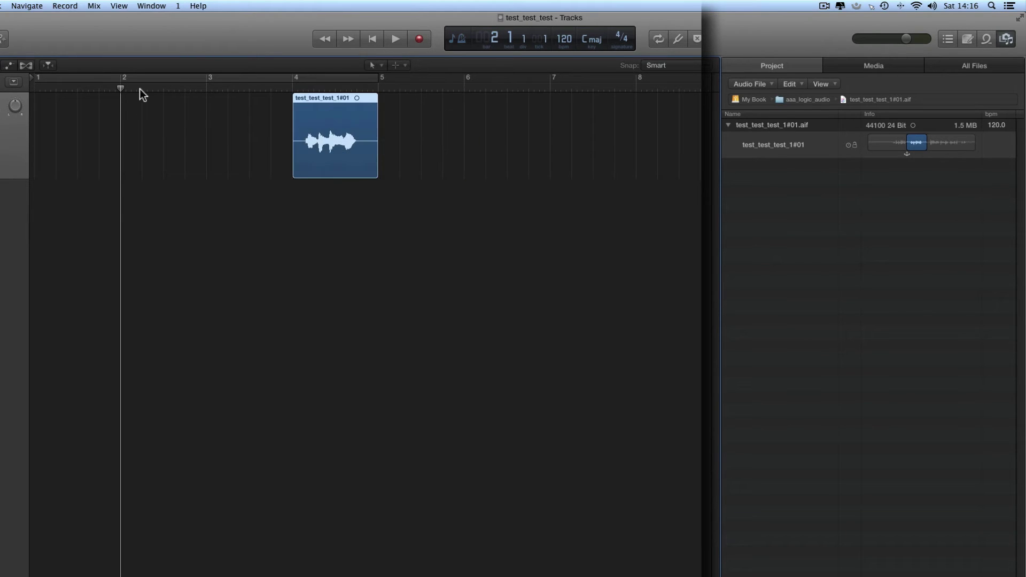
drag(123, 88, 293, 96)
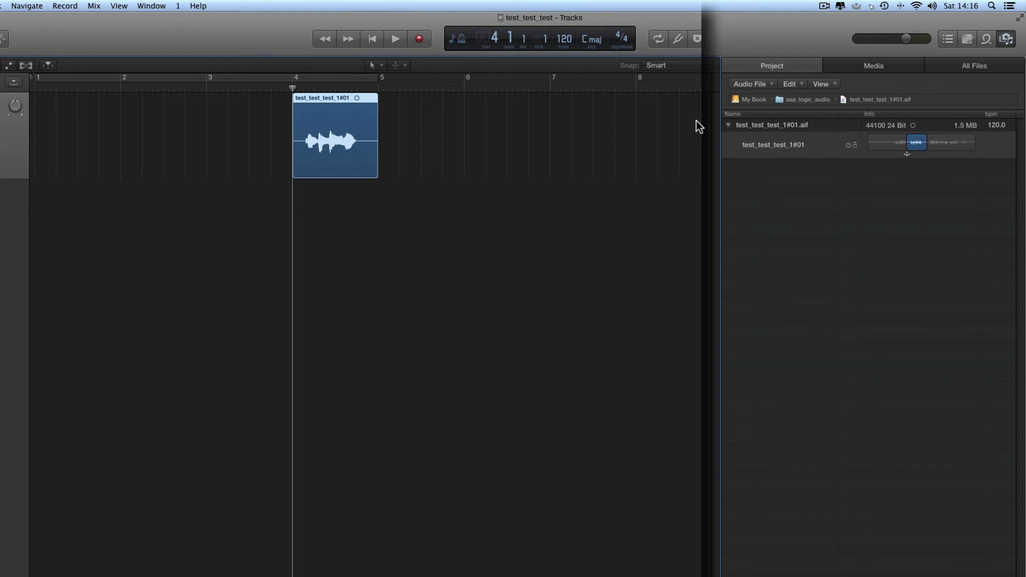
drag(293, 89, 206, 99)
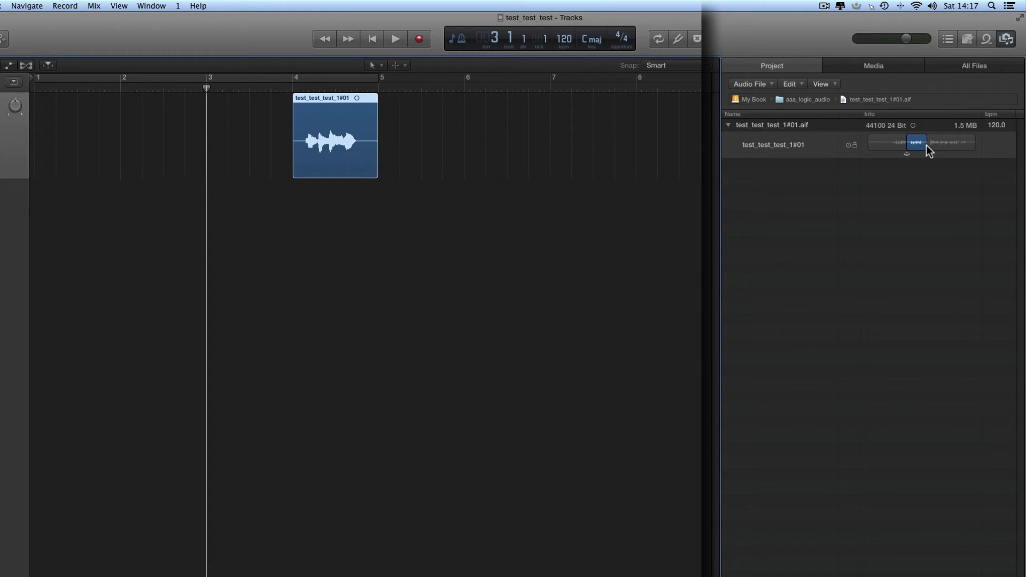
drag(296, 176, 296, 176)
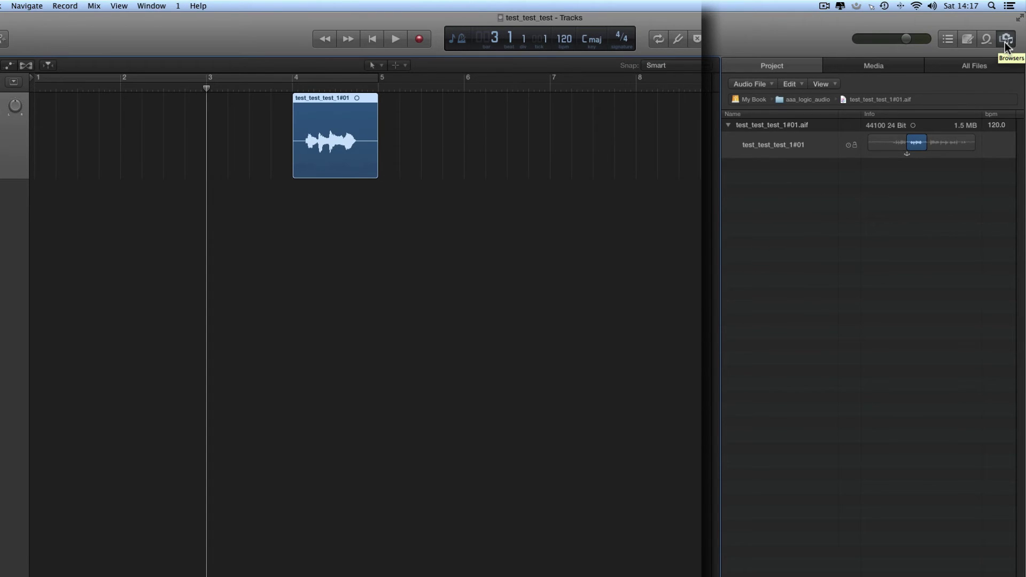
- Hide the project browser and check which additional options are enabled in the Advanced preferences
click(1005, 42)
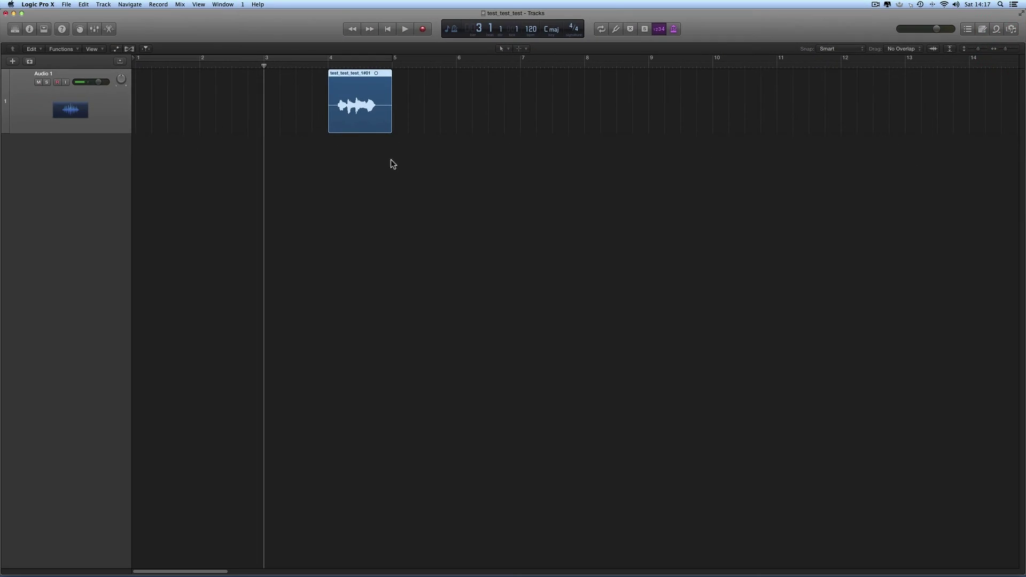
click(50, 5)
mouse_move(51, 27)
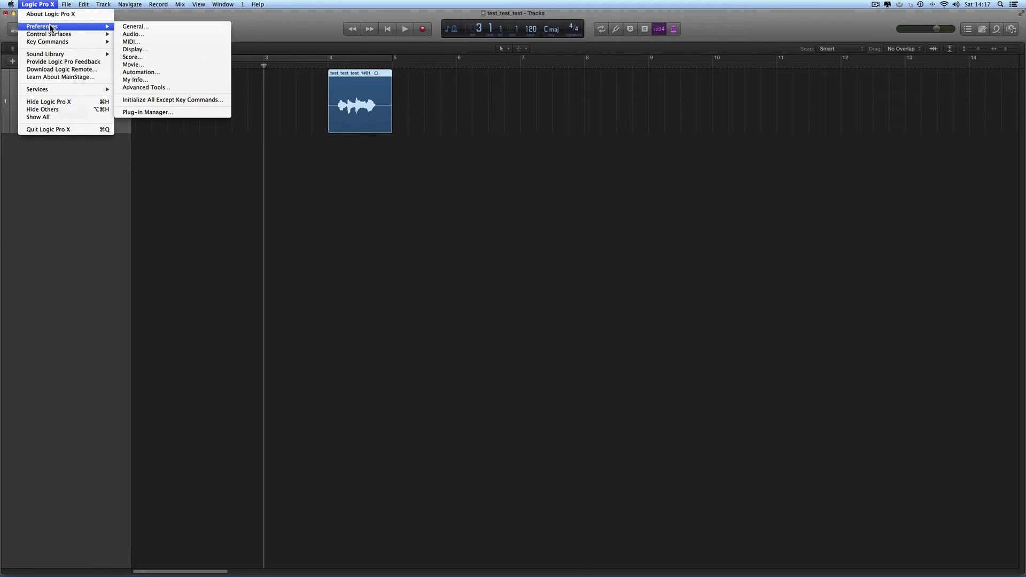
click(155, 28)
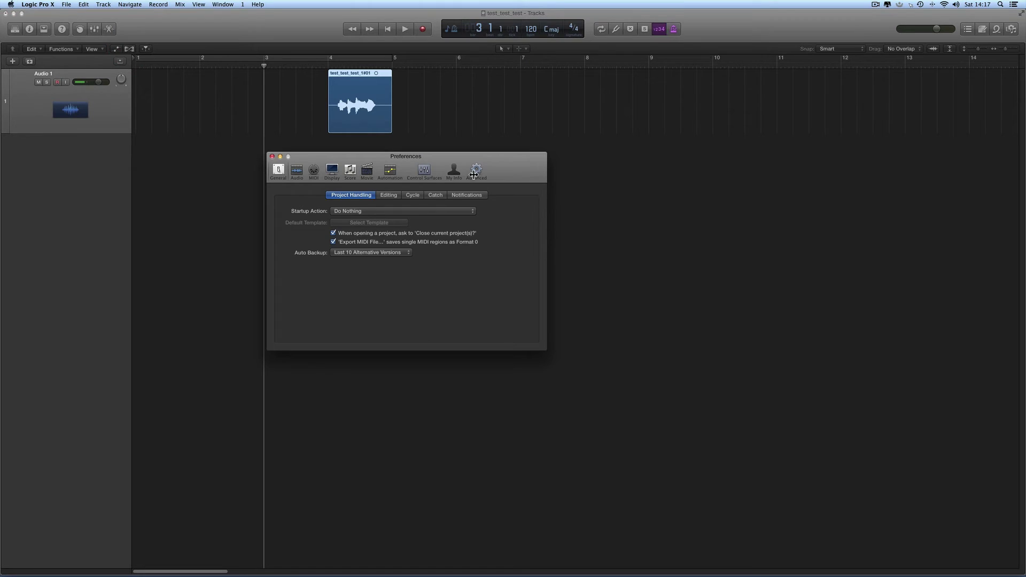
click(475, 172)
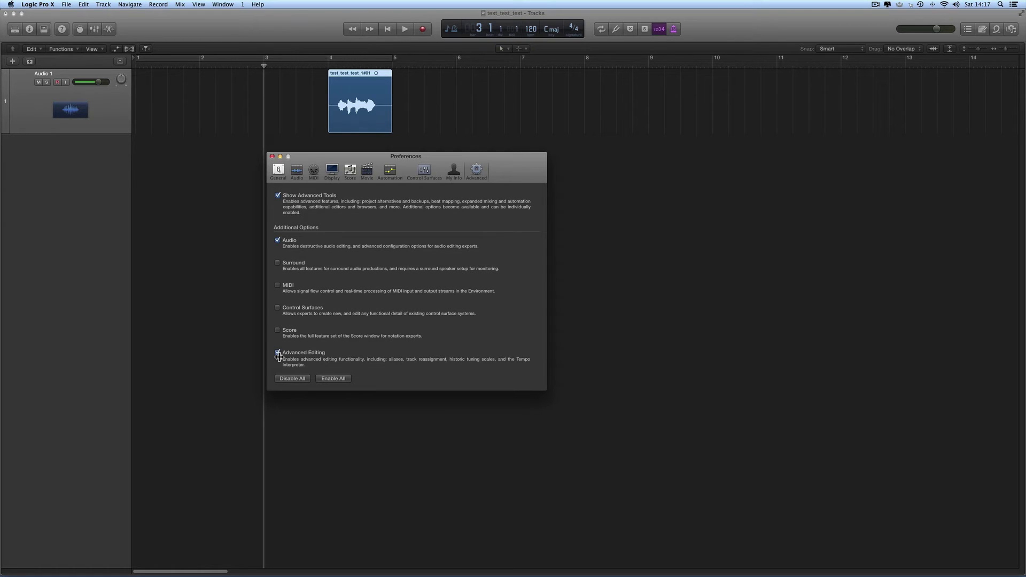
click(272, 156)
- Open the trimmed region in the audio editor below the tracks and enlarge the editor pane
double_click(357, 73)
mouse_move(475, 399)
mouse_down()
mouse_move(474, 311)
mouse_move(485, 288)
mouse_up()
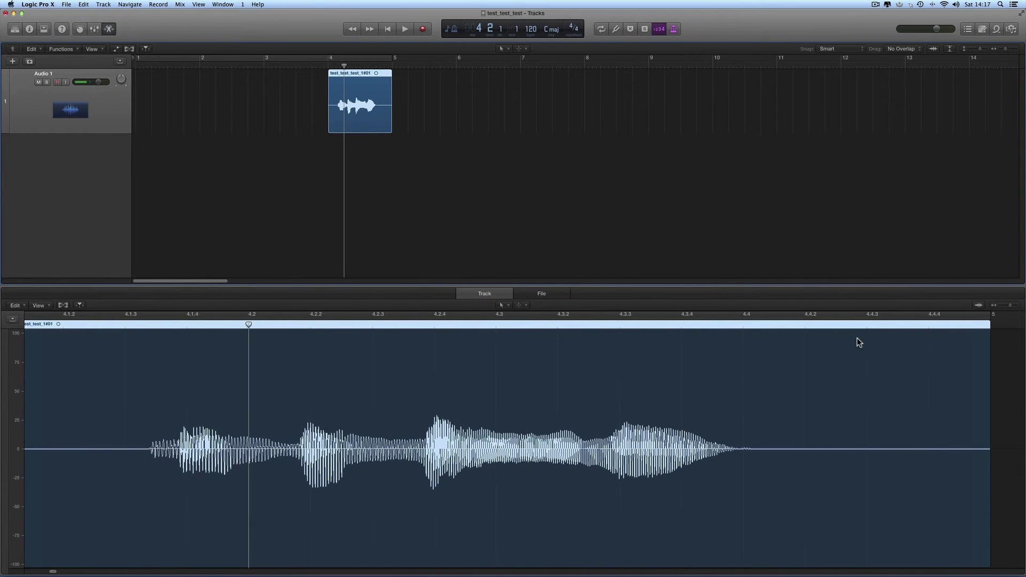
click(1000, 305)
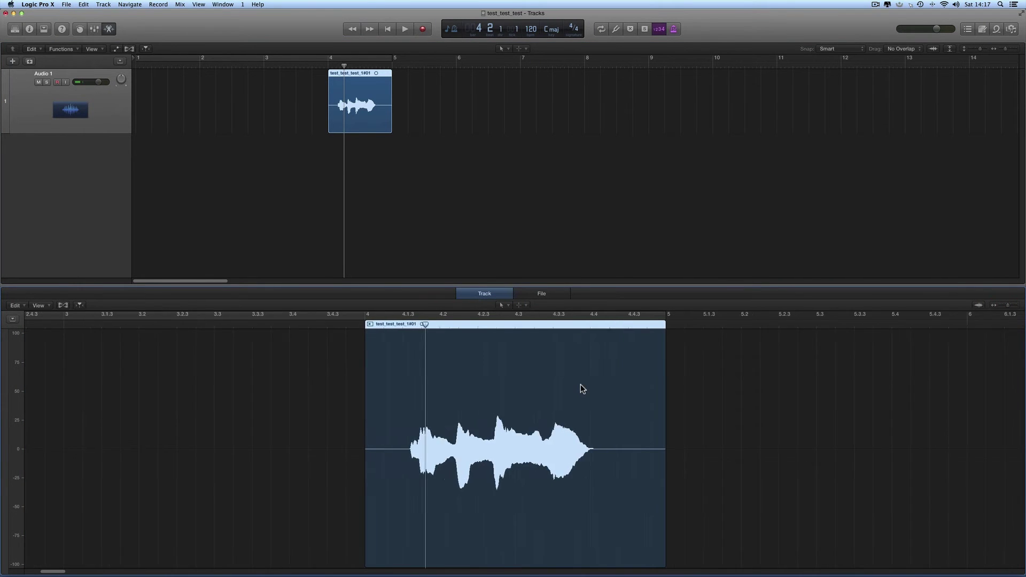
click(359, 104)
double_click(359, 103)
double_click(359, 103)
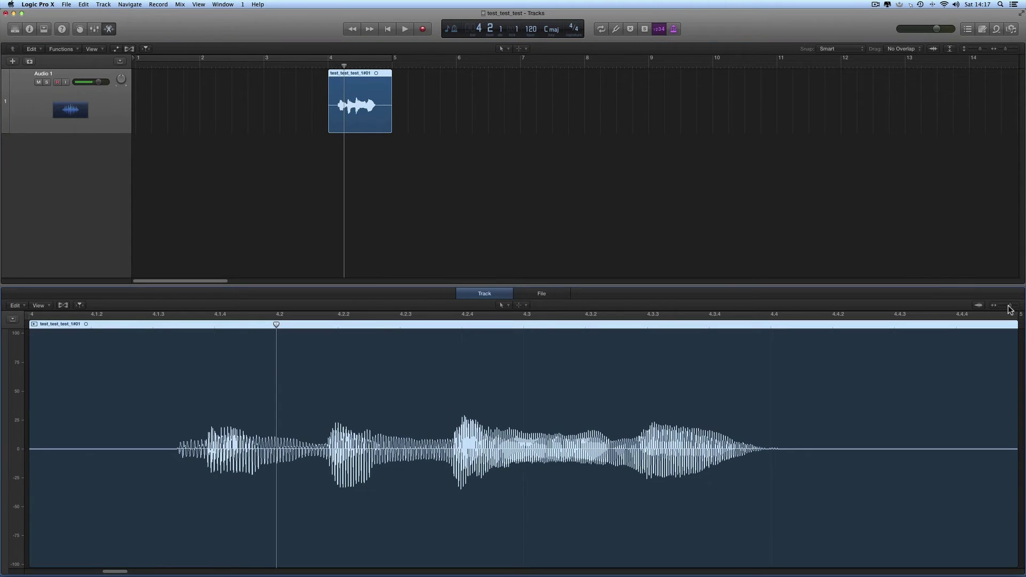
drag(1009, 305, 1006, 305)
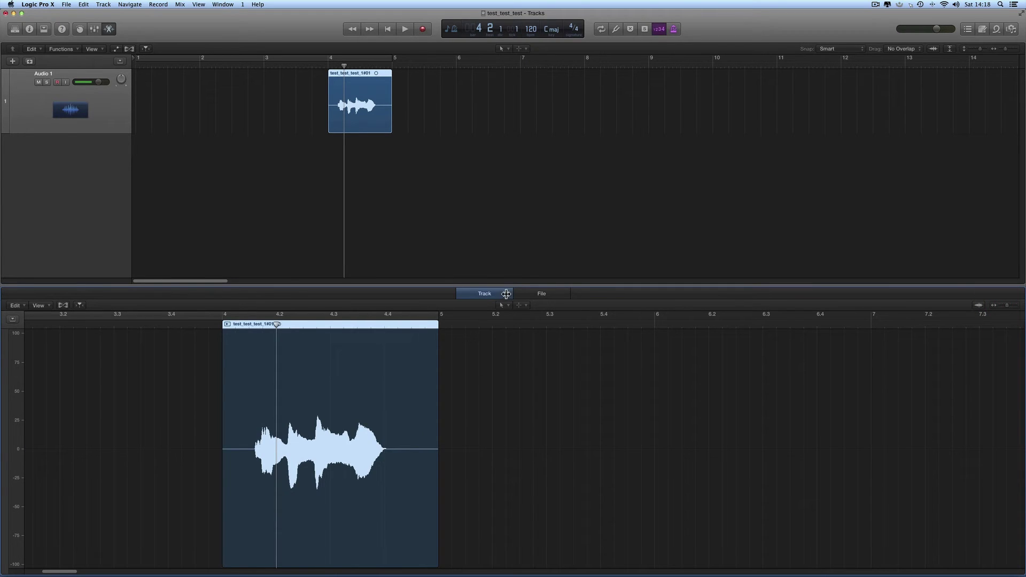
- Compare the region in the editor's File view with its Track view, finishing in the Track view
click(486, 293)
click(526, 295)
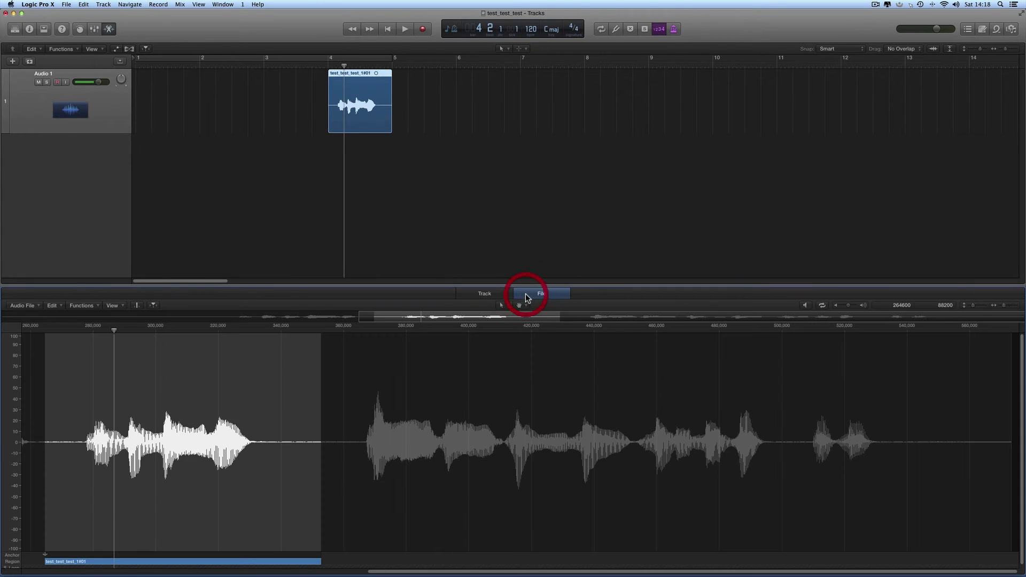
click(497, 293)
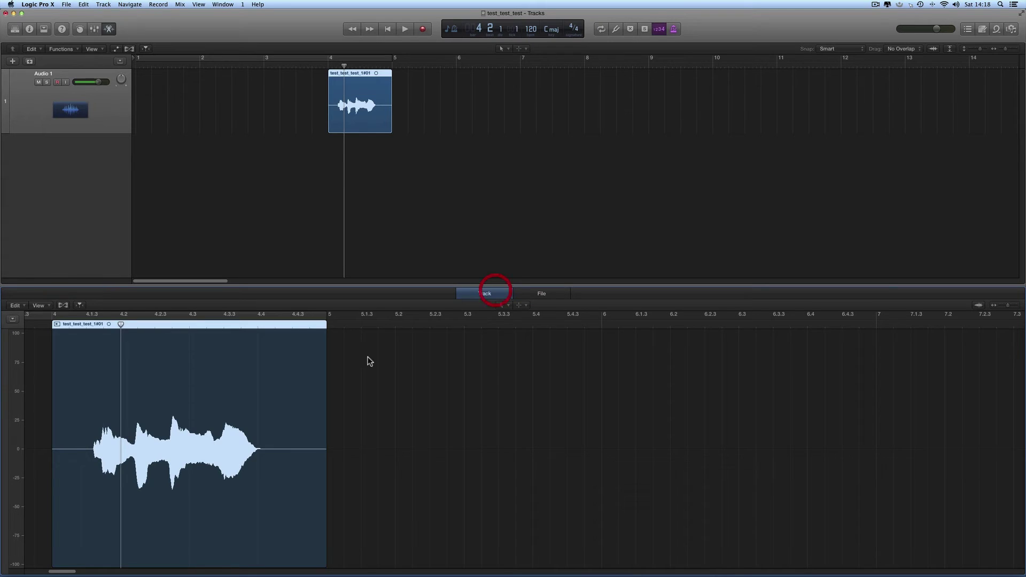
scroll(230, 376, left, 3)
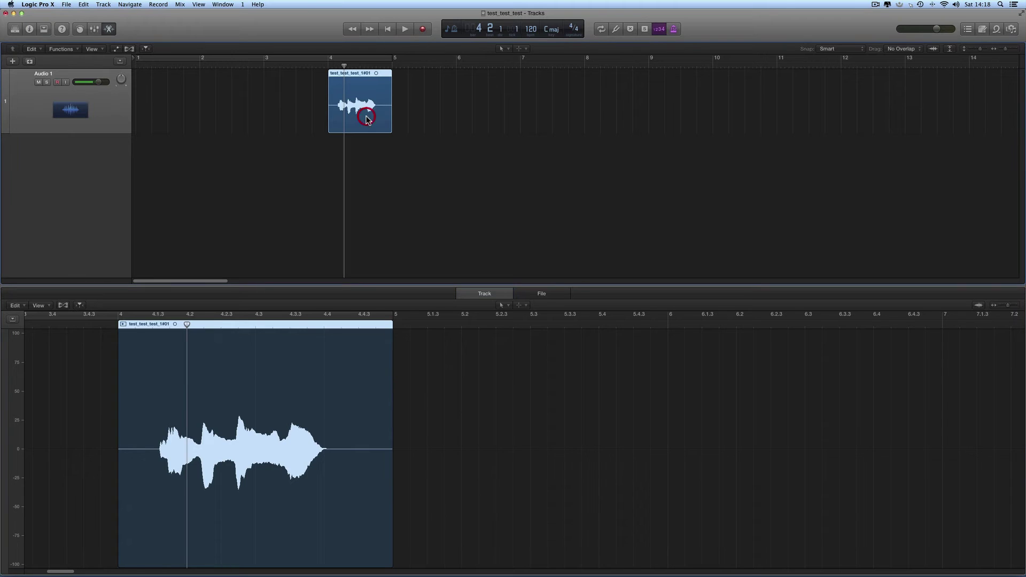
- Widen the audio editor's Track view around the region and move the playhead to just before the region's start at bar 4
click(1013, 307)
scroll(540, 414, left, 3)
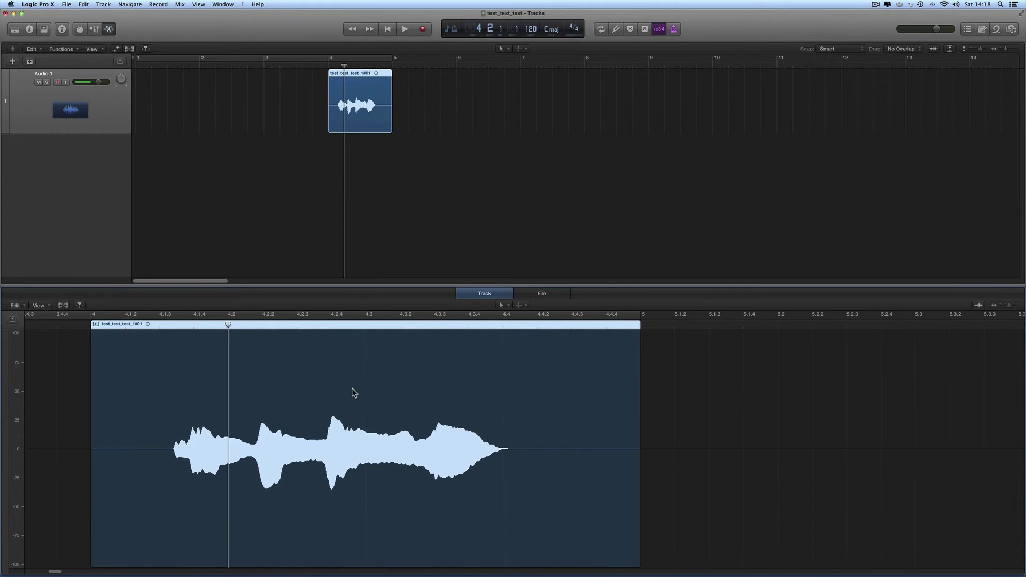
drag(228, 325, 69, 325)
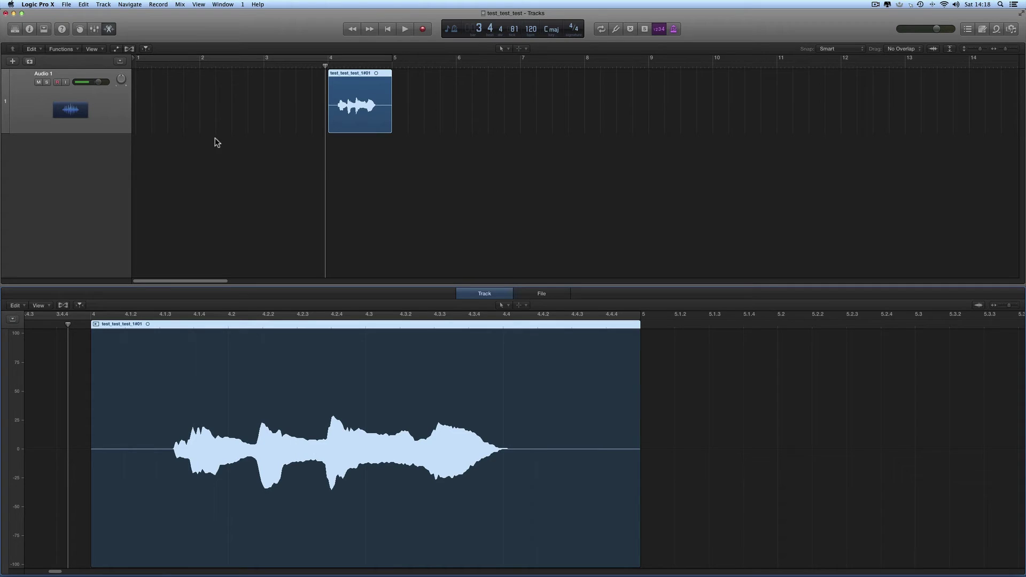
- Reduce the height of the Audio 1 track and fit more bars of the timeline into the arrangement
click(124, 128)
drag(124, 129, 126, 96)
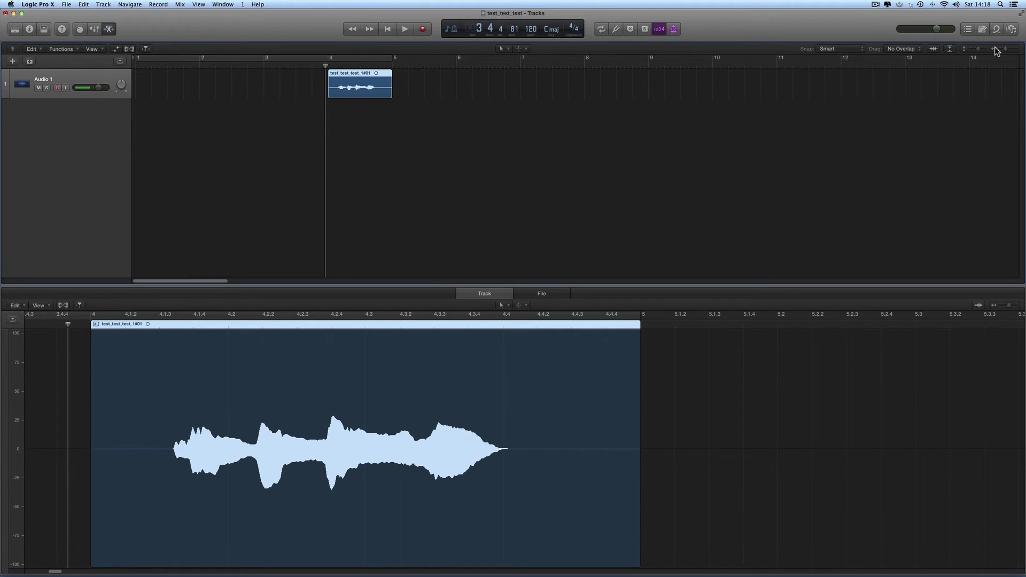
click(1001, 49)
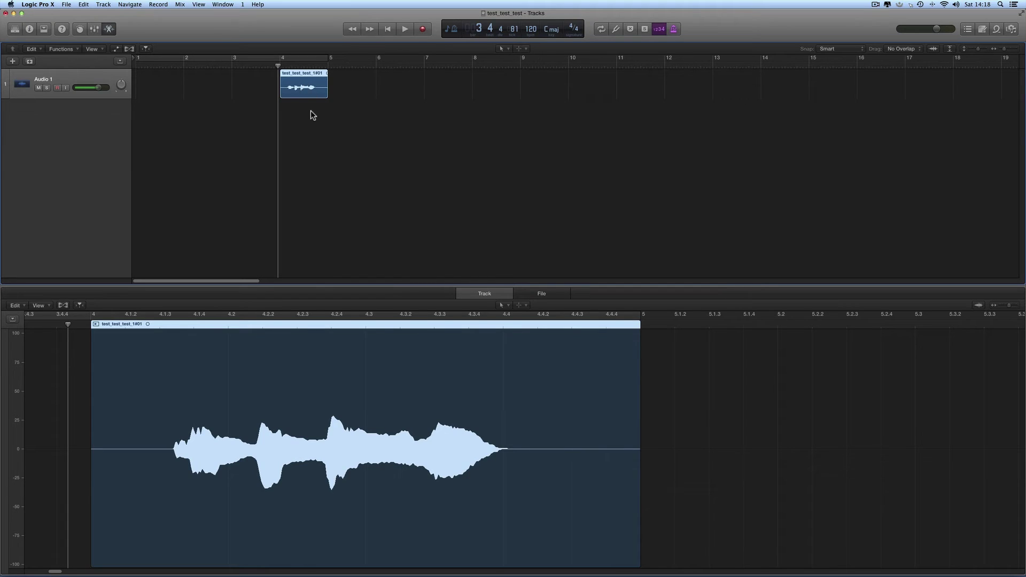
- Close the audio editor and reopen it on the trimmed region, with the whole region shown in the Track view
double_click(300, 83)
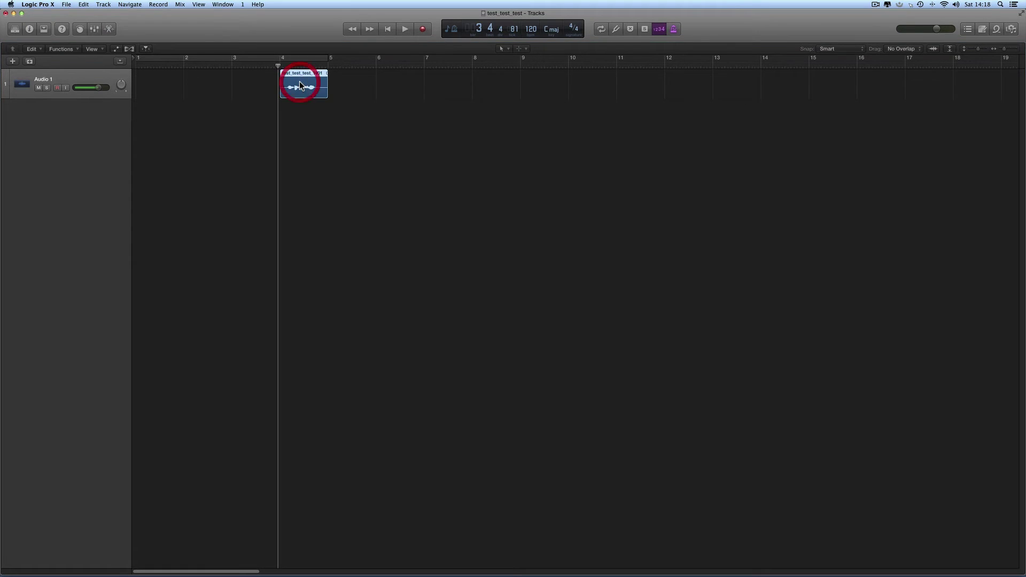
double_click(299, 82)
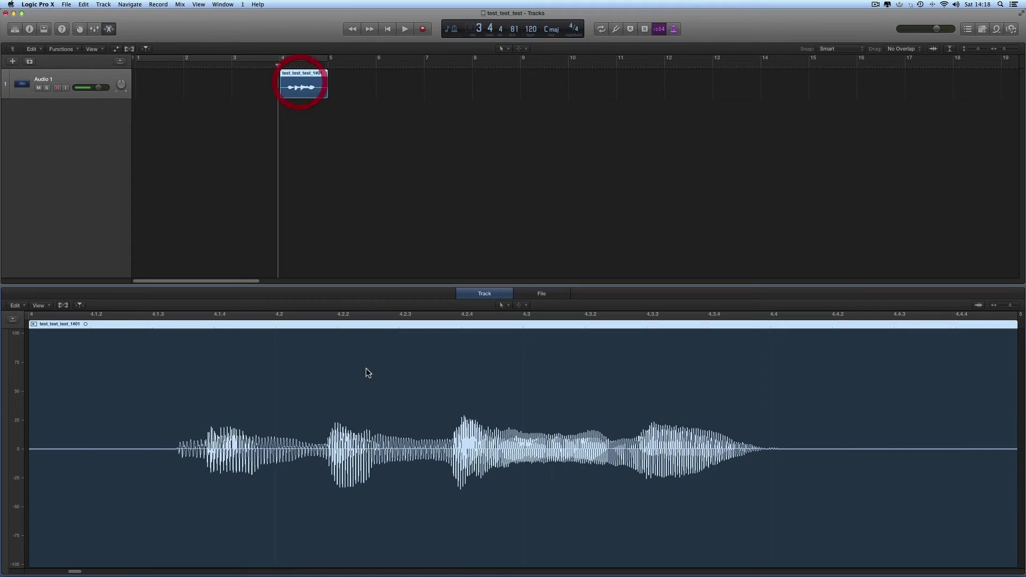
click(1002, 305)
scroll(342, 397, left, 2)
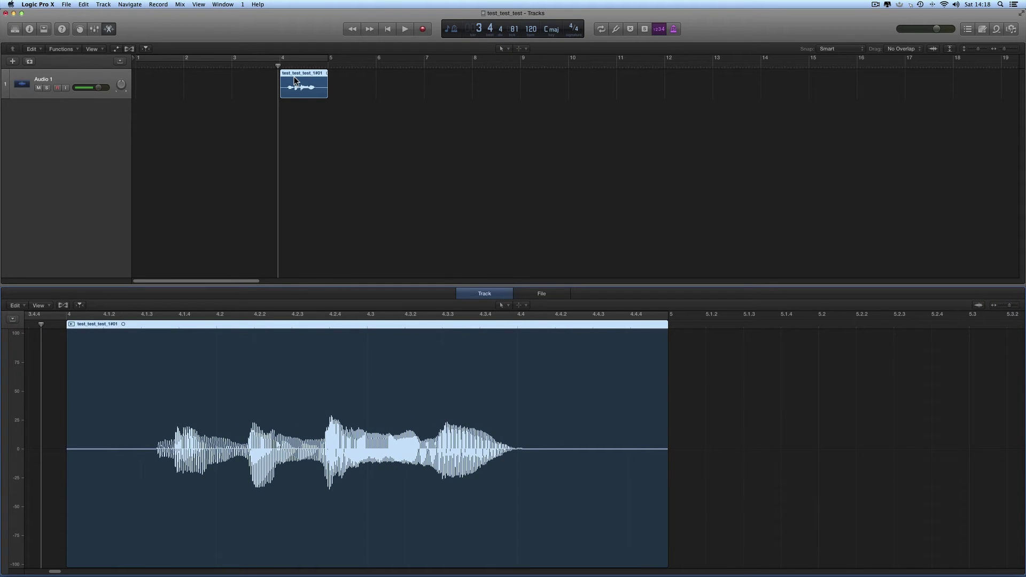
- Compare the selected region's Track view with its place in the entire source file, finishing in the File view
click(300, 91)
click(541, 293)
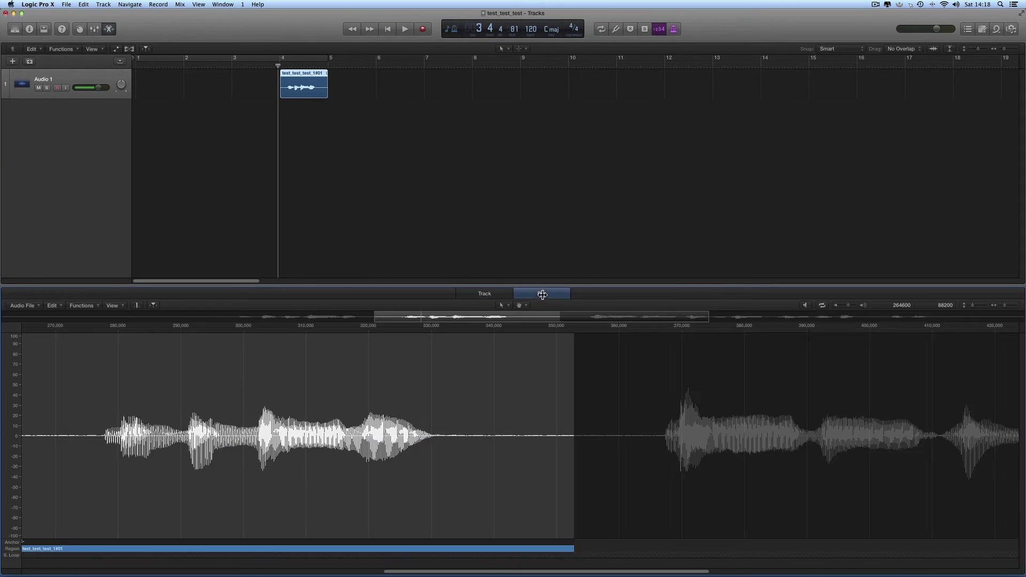
click(999, 306)
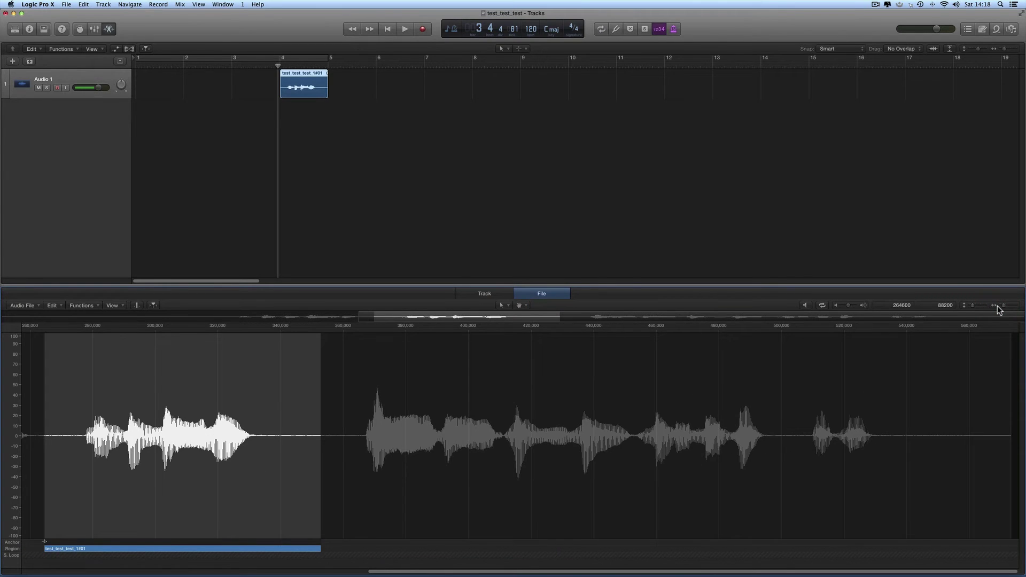
click(998, 308)
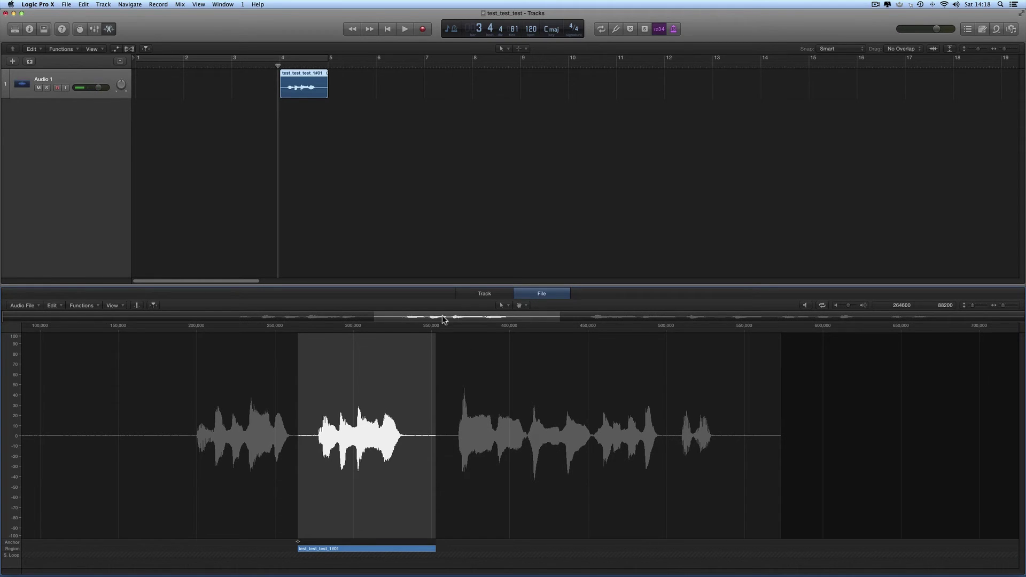
click(481, 295)
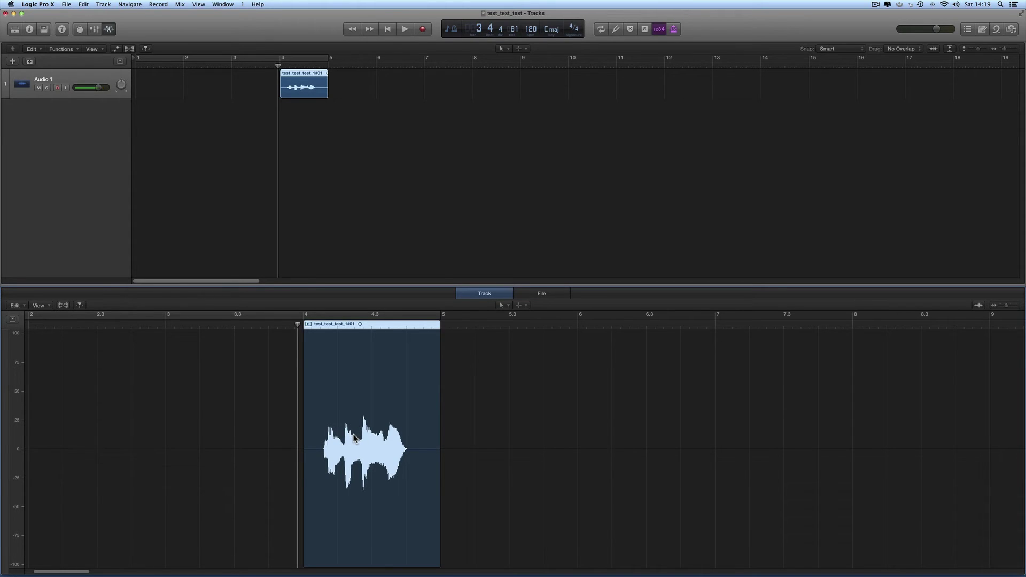
click(531, 294)
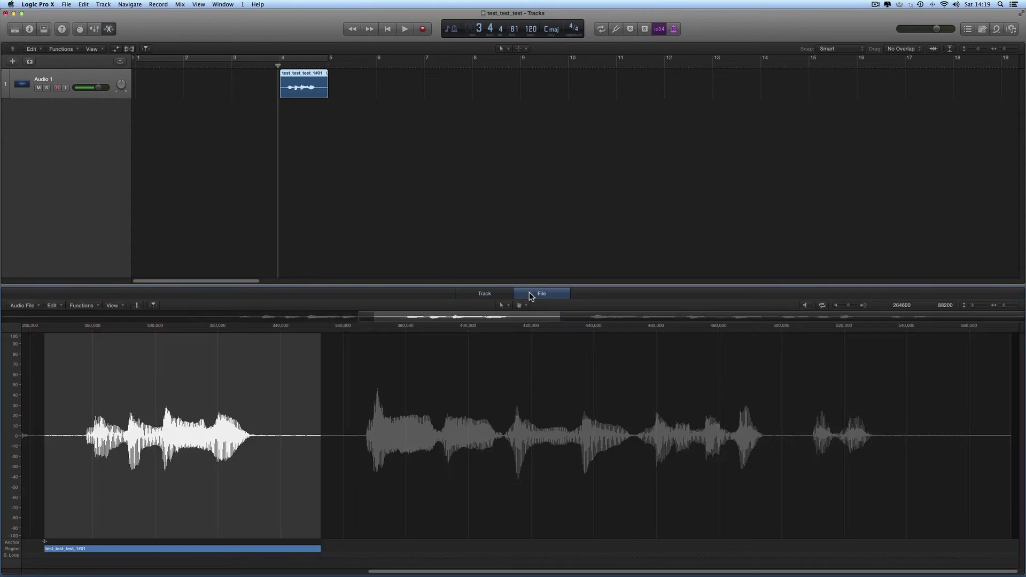
click(998, 306)
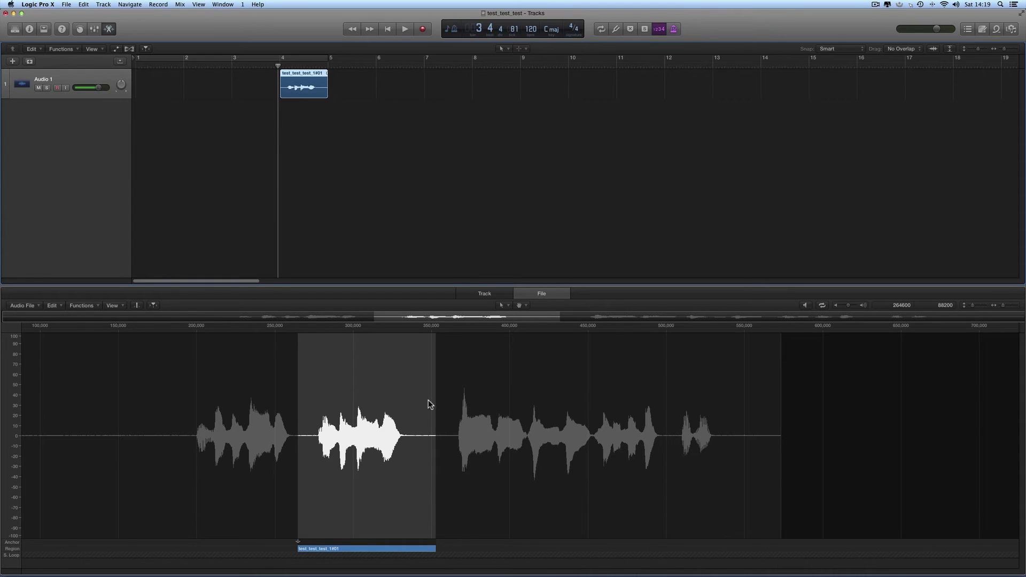
- Check the playhead in the File view against the region's start at bar 4, leaving it at 5 2 4
mouse_move(278, 66)
mouse_down()
mouse_move(183, 67)
mouse_move(349, 78)
mouse_move(291, 80)
mouse_up()
drag(225, 71, 277, 76)
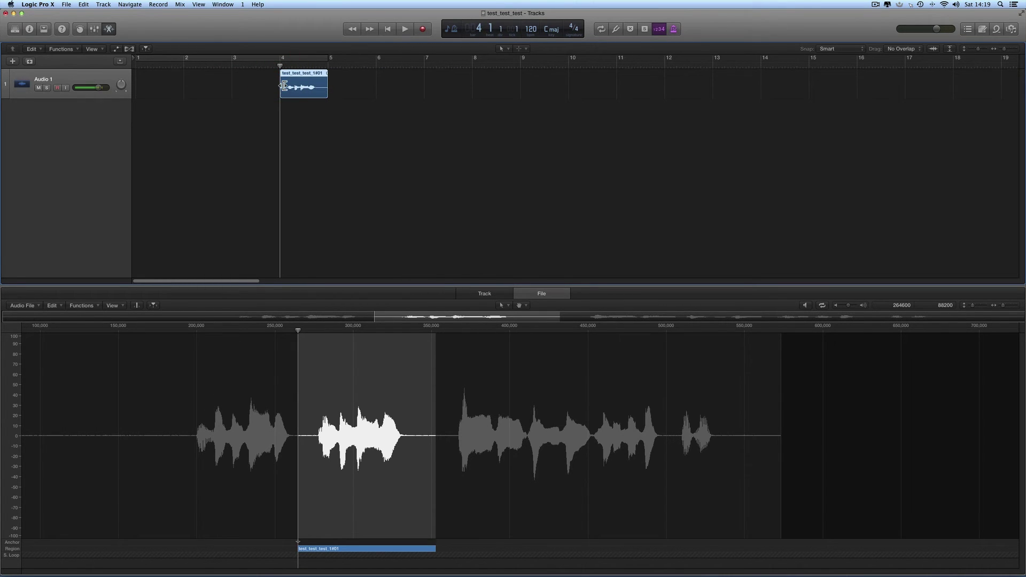
mouse_move(275, 67)
mouse_down()
mouse_move(217, 65)
mouse_move(278, 75)
mouse_up()
drag(279, 66, 349, 66)
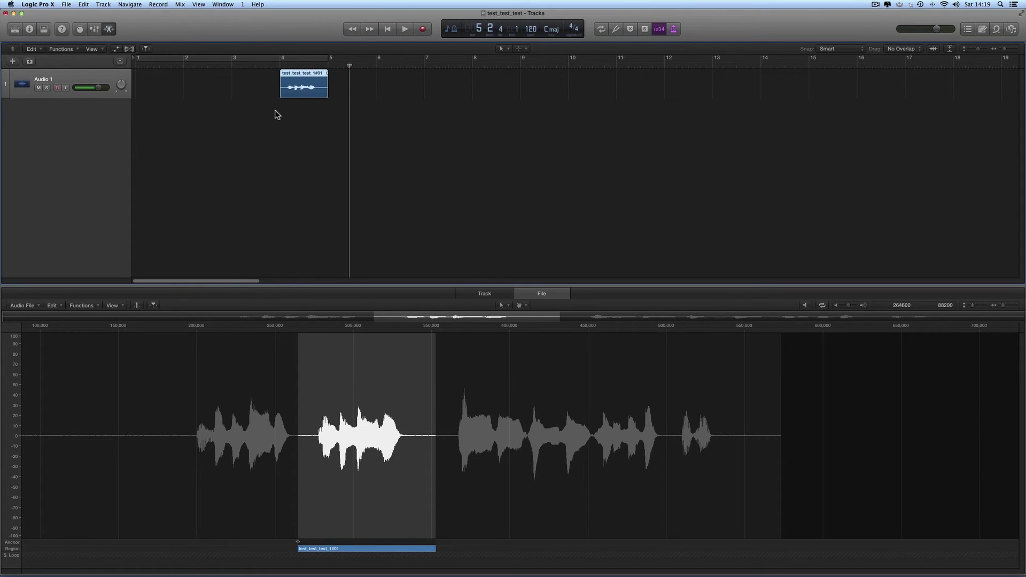
- Extend the region's end and trim its start so it covers a later part of the source file, and place it at bar 5
drag(326, 97, 406, 108)
drag(282, 96, 351, 77)
click(389, 75)
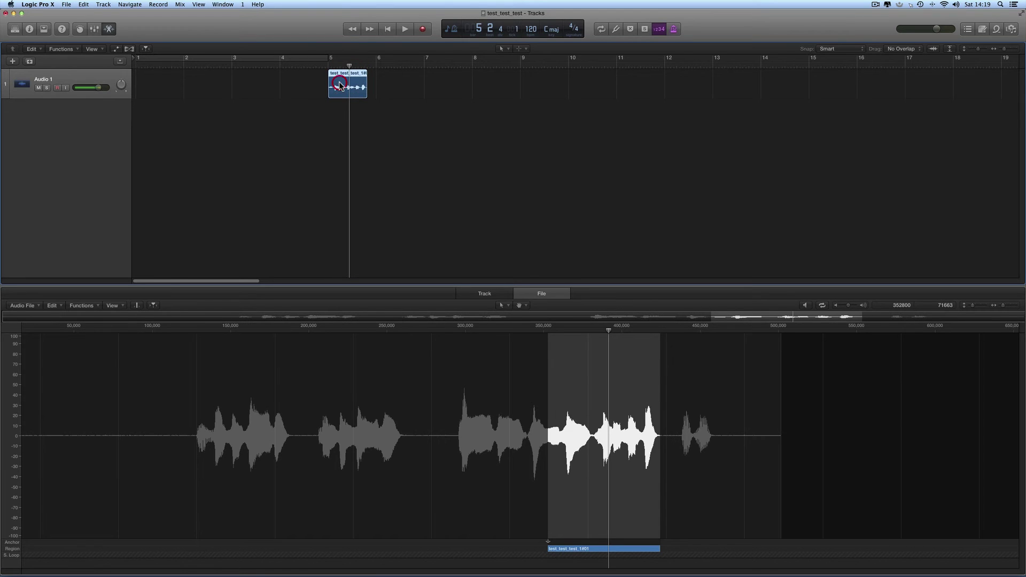
- Move the region to bar 6 and place the playhead first at 4 3 3, finally at the region's start
drag(349, 66, 310, 67)
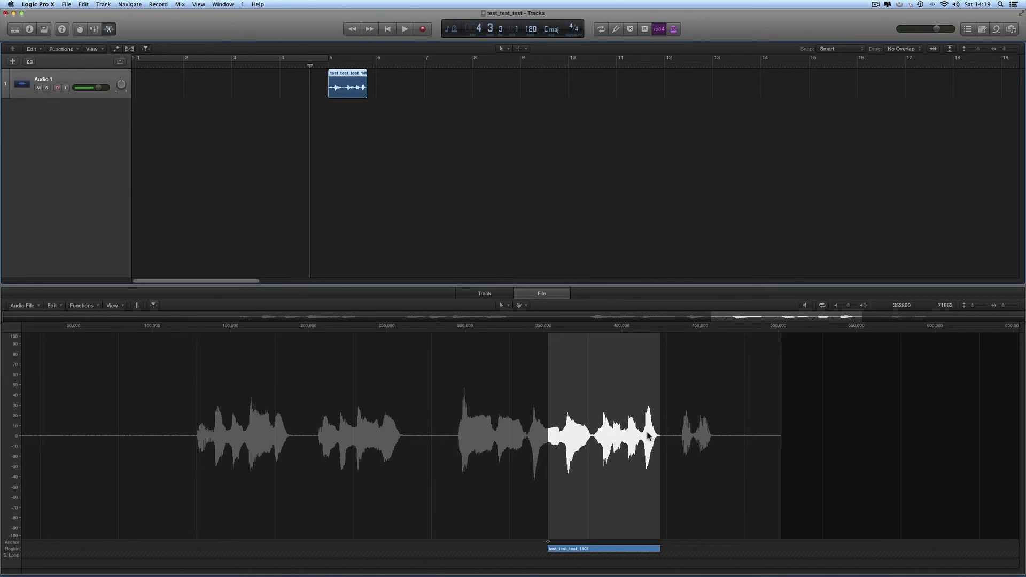
drag(345, 73, 392, 75)
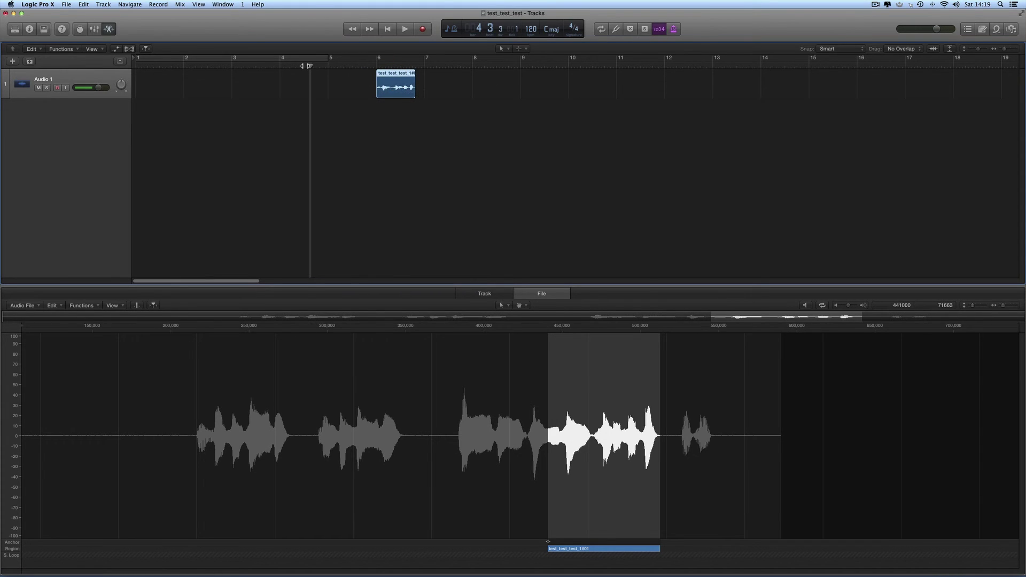
drag(311, 66, 376, 75)
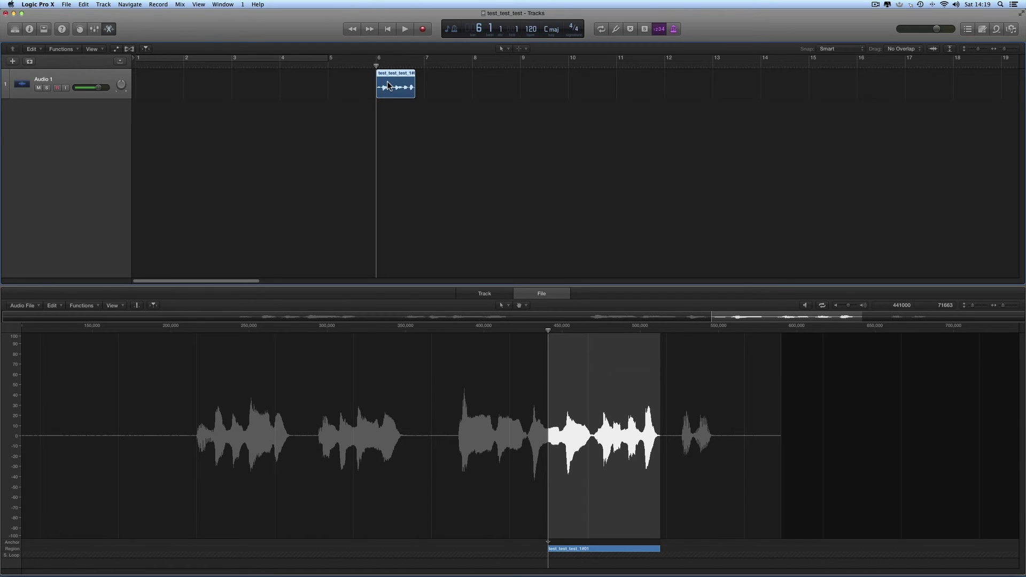
mouse_move(375, 67)
mouse_down()
mouse_move(311, 68)
mouse_move(377, 68)
mouse_up()
- Extend the region at both ends to cover the full source file and move it to start at bar 4
drag(376, 94, 142, 92)
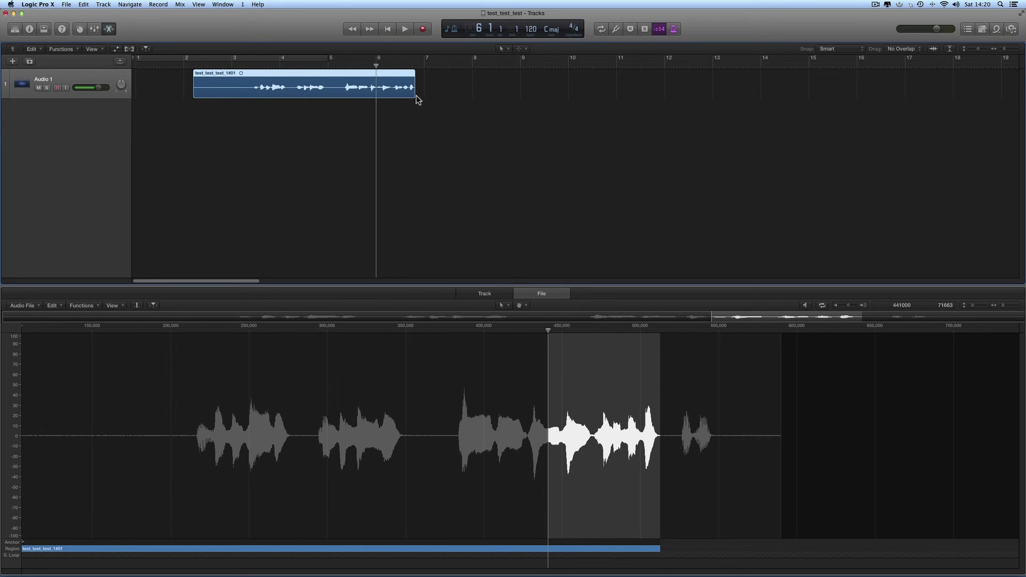
drag(412, 95, 717, 137)
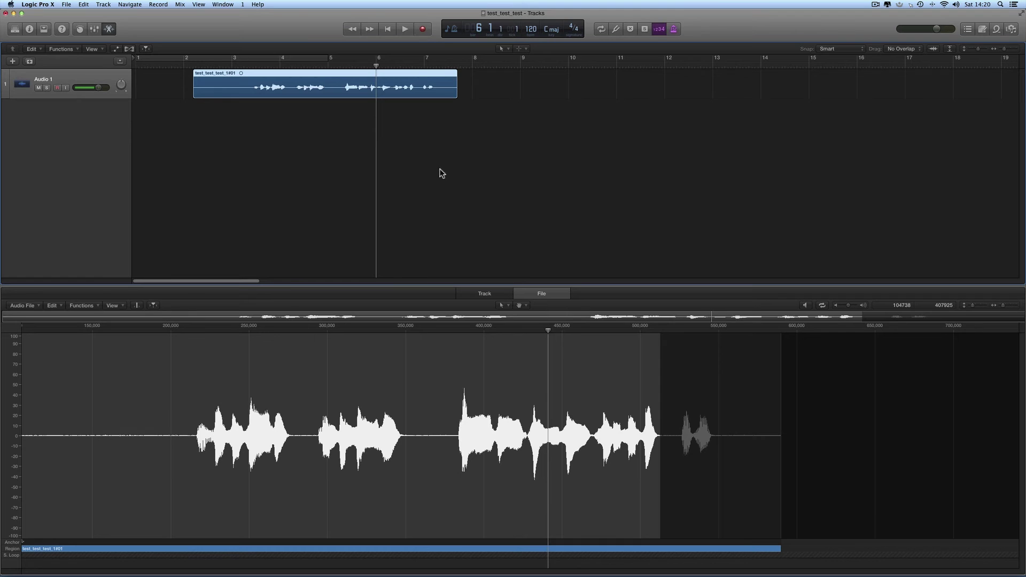
click(409, 78)
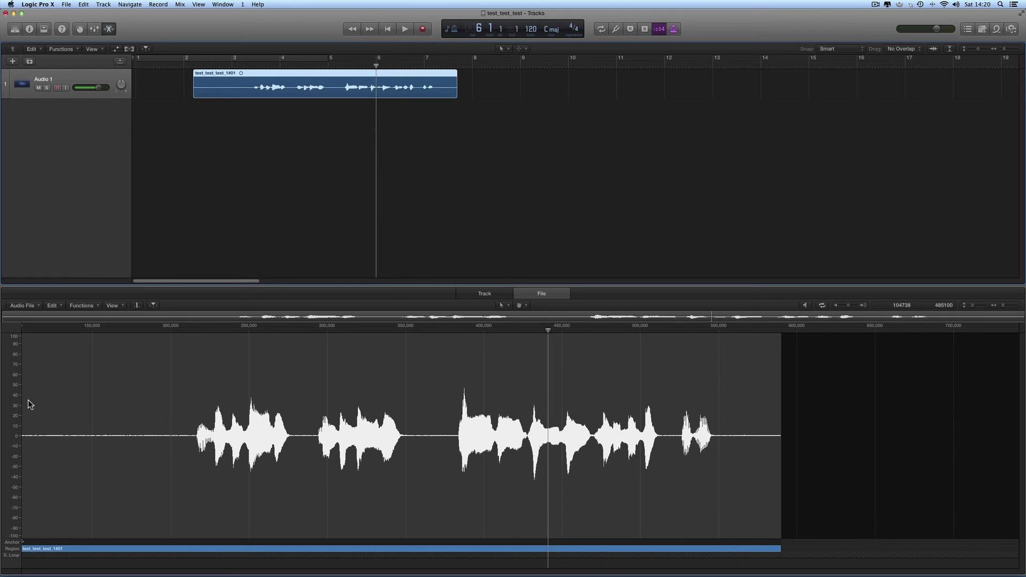
mouse_move(297, 75)
mouse_down()
mouse_move(385, 80)
mouse_move(378, 66)
mouse_move(145, 71)
mouse_move(277, 87)
mouse_move(201, 66)
mouse_move(281, 75)
mouse_up()
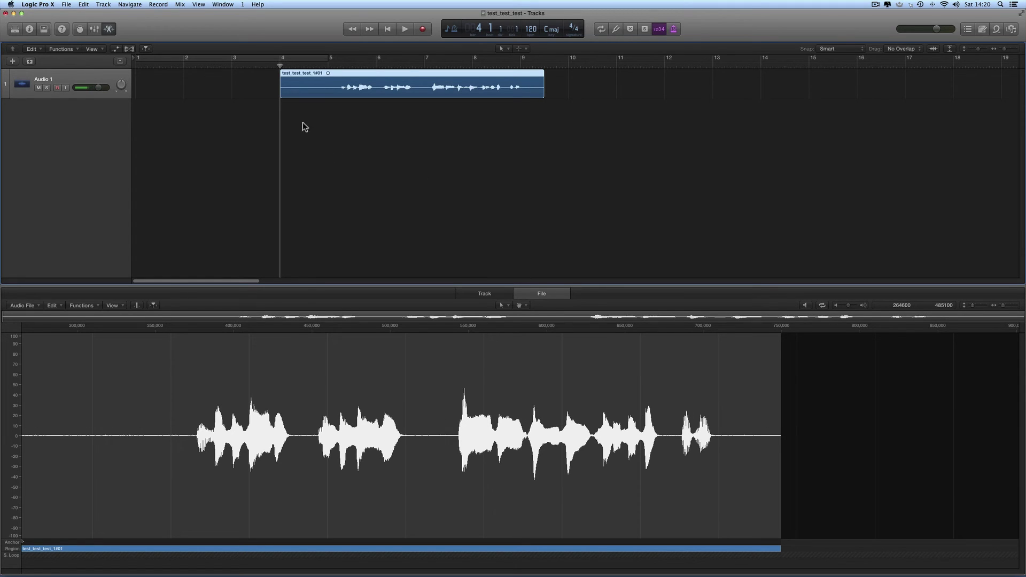
- Trim the region at both ends to one bar holding the file's second phrase and place it at bar 5
drag(281, 97, 376, 101)
drag(541, 96, 350, 80)
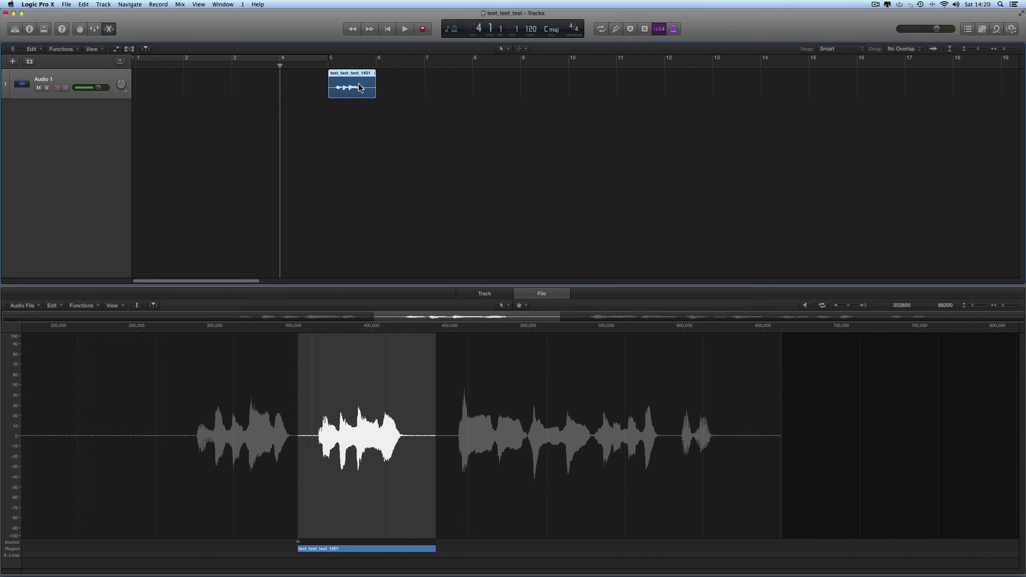
- Extend the region to the full source file, starting at bar 3, and try to stretch it past both ends of the file
drag(375, 96, 545, 108)
drag(330, 97, 233, 97)
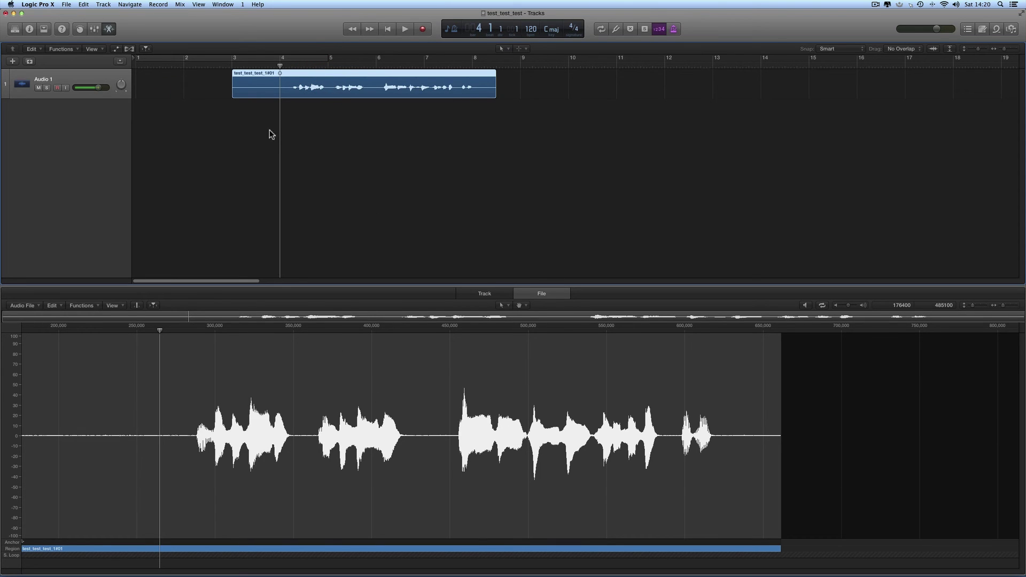
drag(233, 93, 188, 93)
drag(492, 91, 564, 102)
- Split the full-length region at bar 6 with the Scissors Tool
right_click(367, 140)
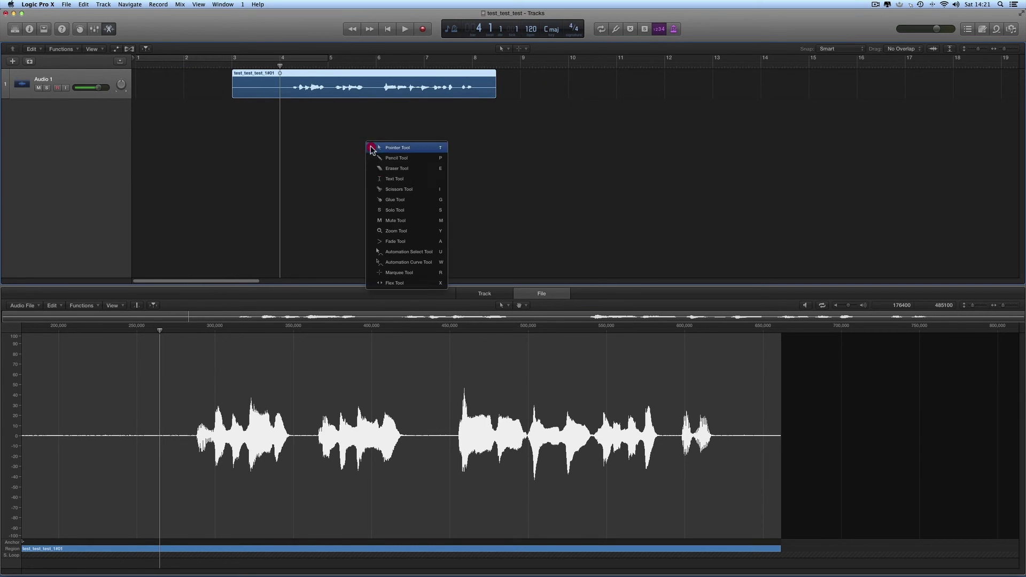
click(387, 187)
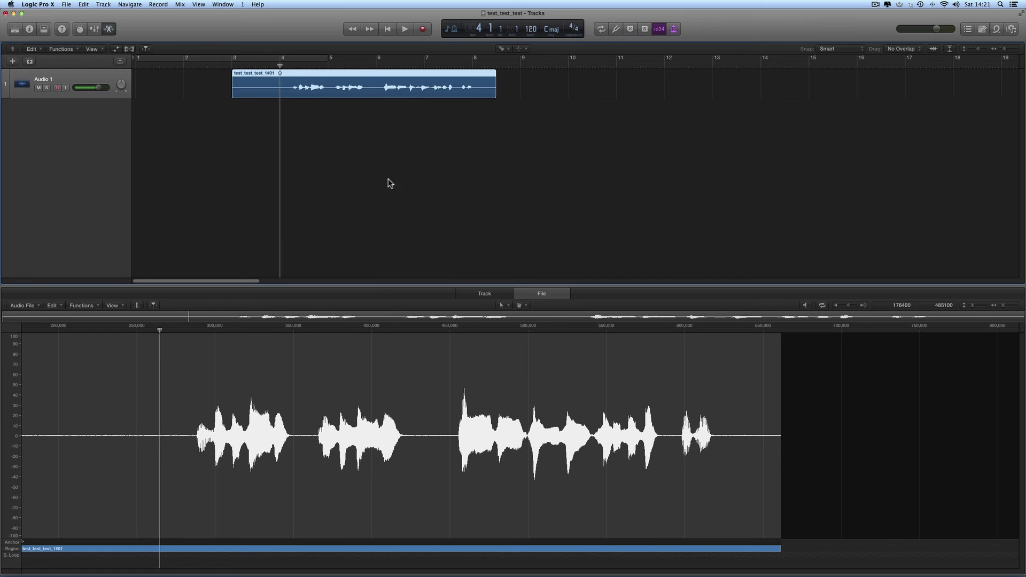
click(376, 74)
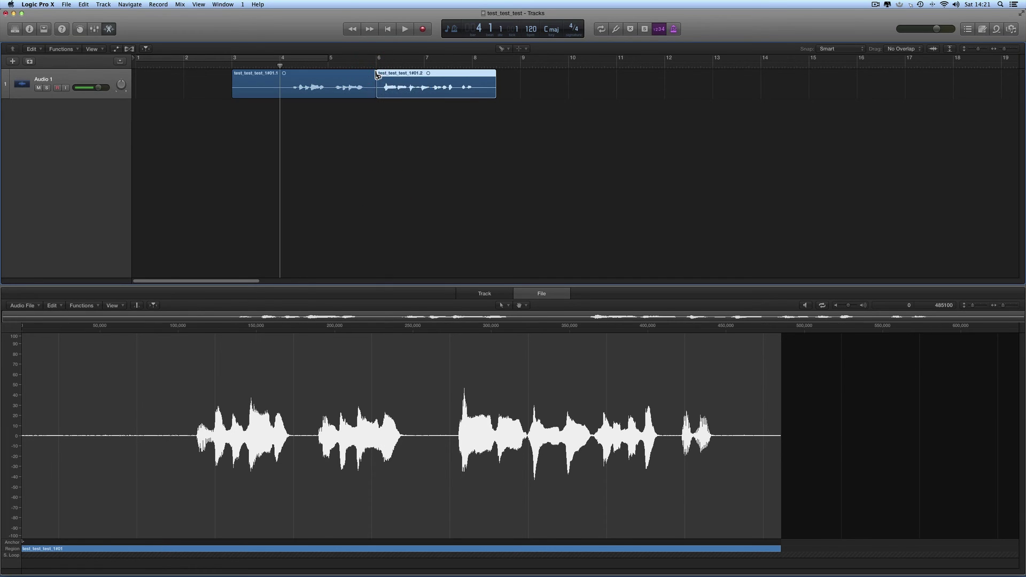
- Return to the Pointer Tool and check which part of the source file each of the two split regions covers
right_click(369, 142)
click(396, 146)
click(316, 83)
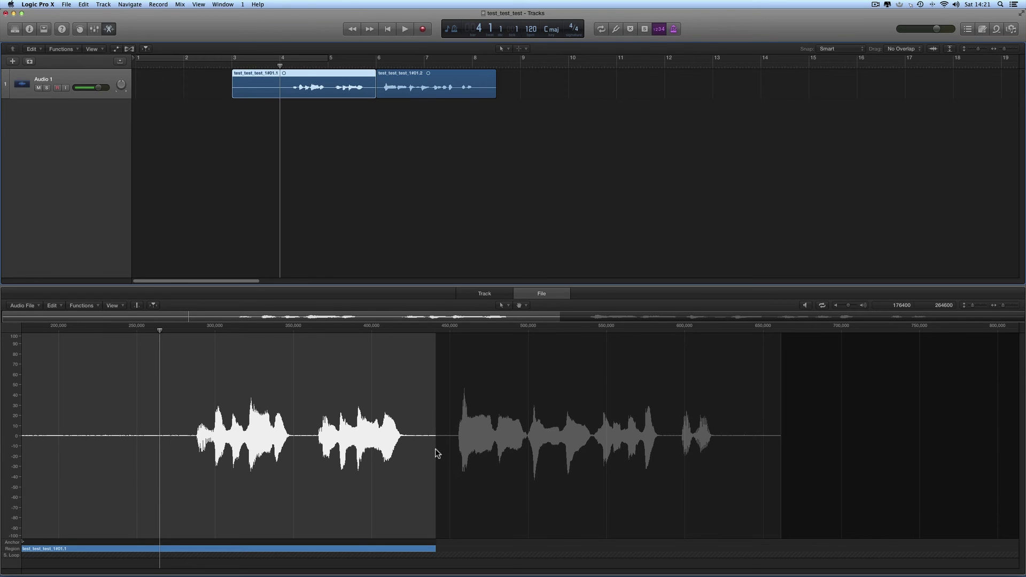
click(396, 75)
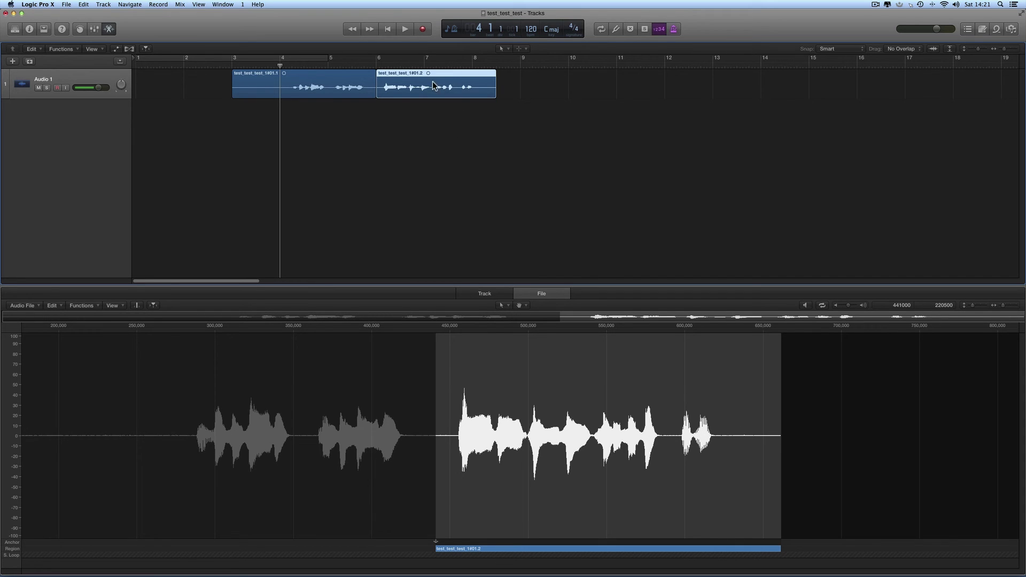
- Move the second split region to bar 8 and check both regions in the File view with the playhead at bar 3 and bar 8
drag(418, 70, 514, 71)
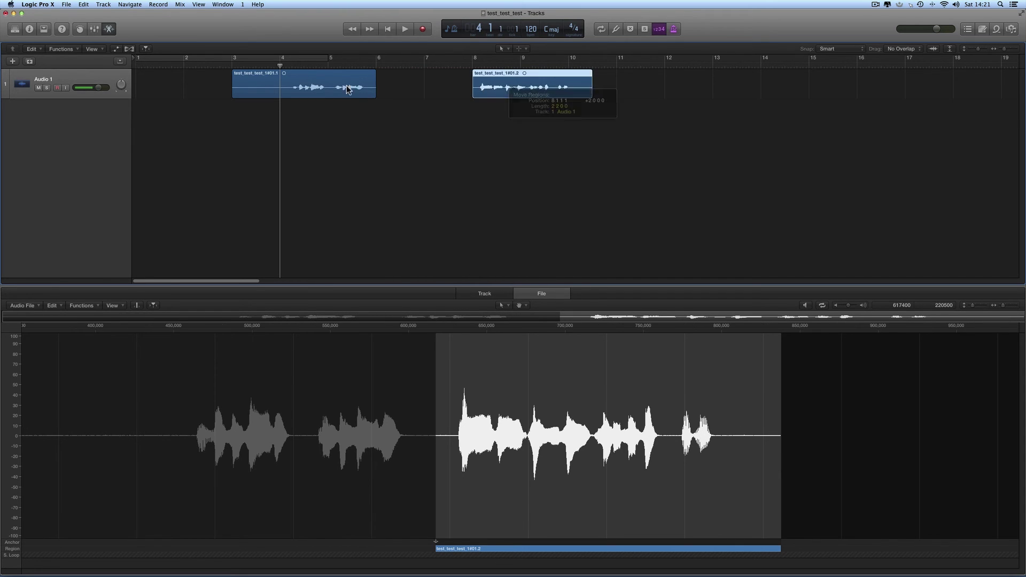
drag(280, 65, 231, 66)
click(241, 76)
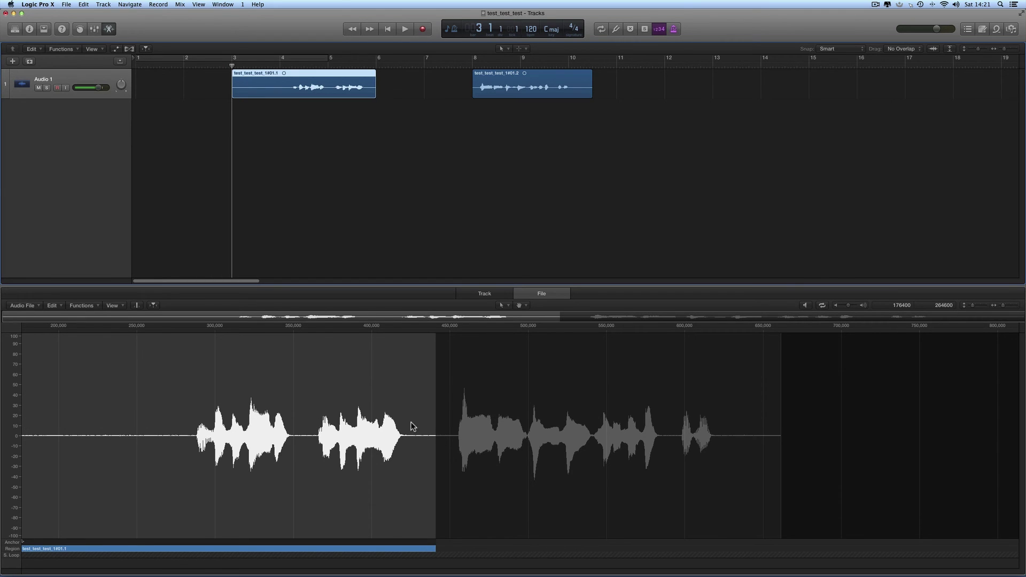
drag(233, 68, 472, 86)
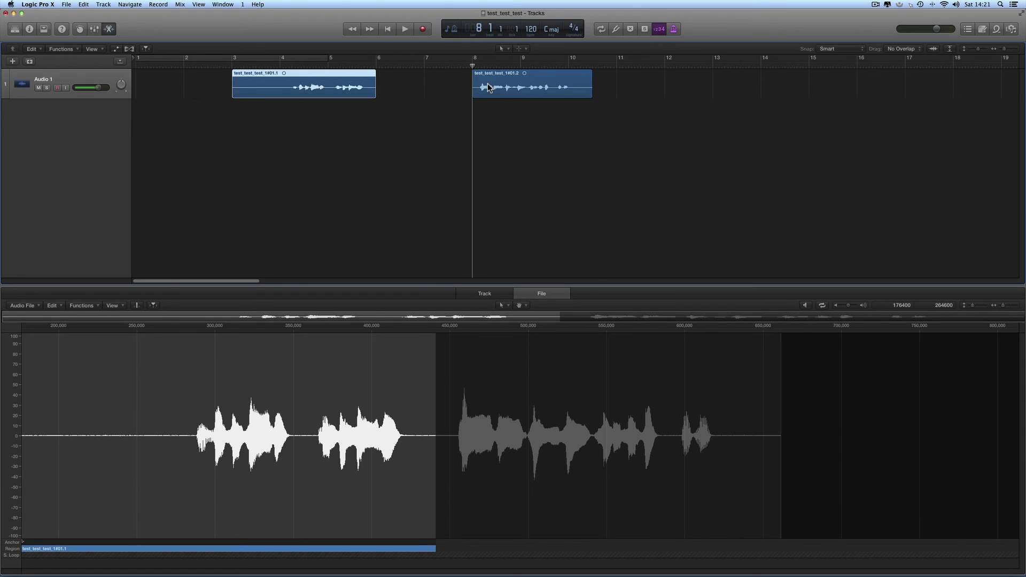
click(487, 90)
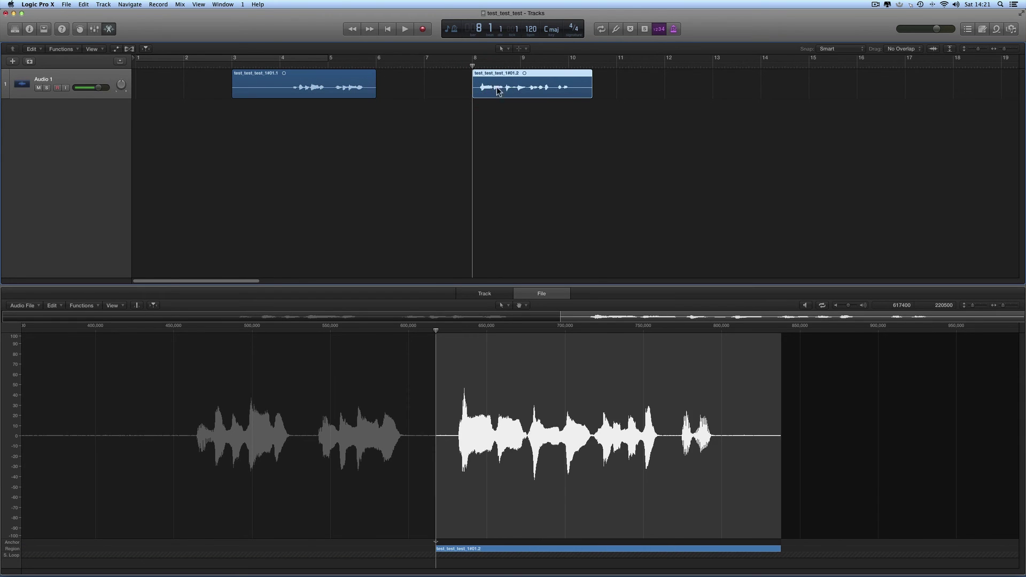
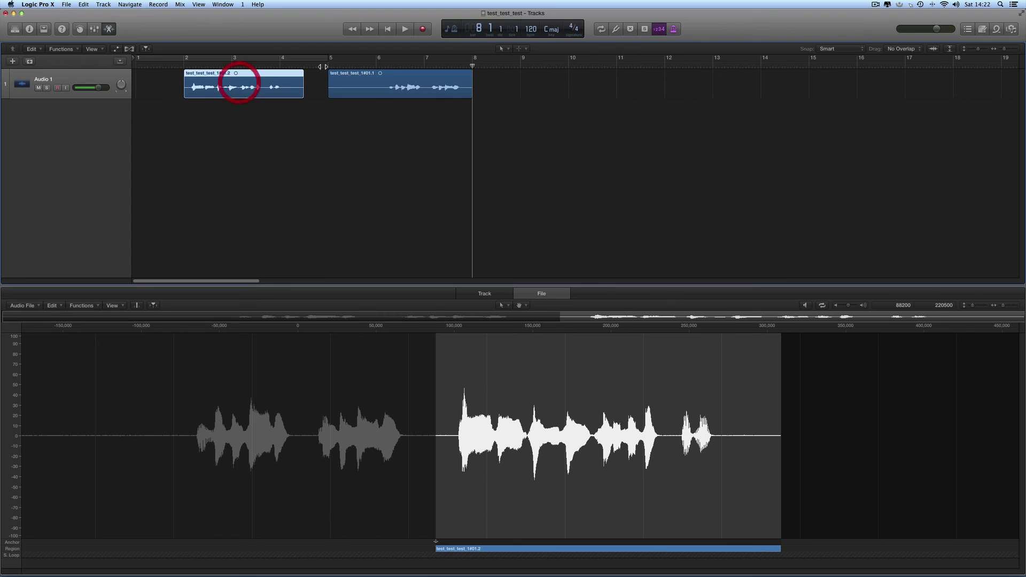
- Compare the source-file portions of both regions in the File view with the playhead at bar 2 and bar 5
click(348, 75)
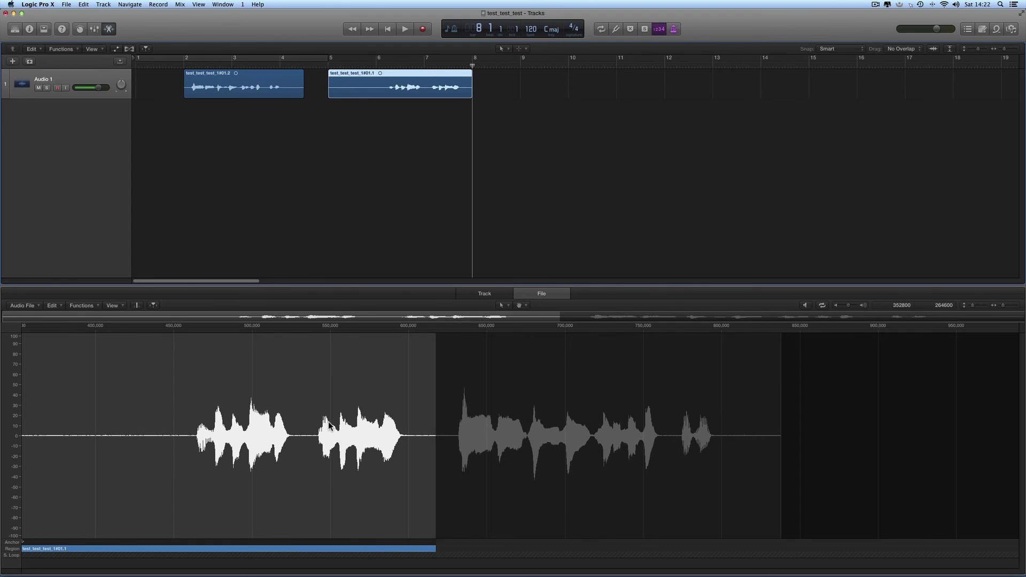
drag(464, 66, 184, 66)
click(192, 83)
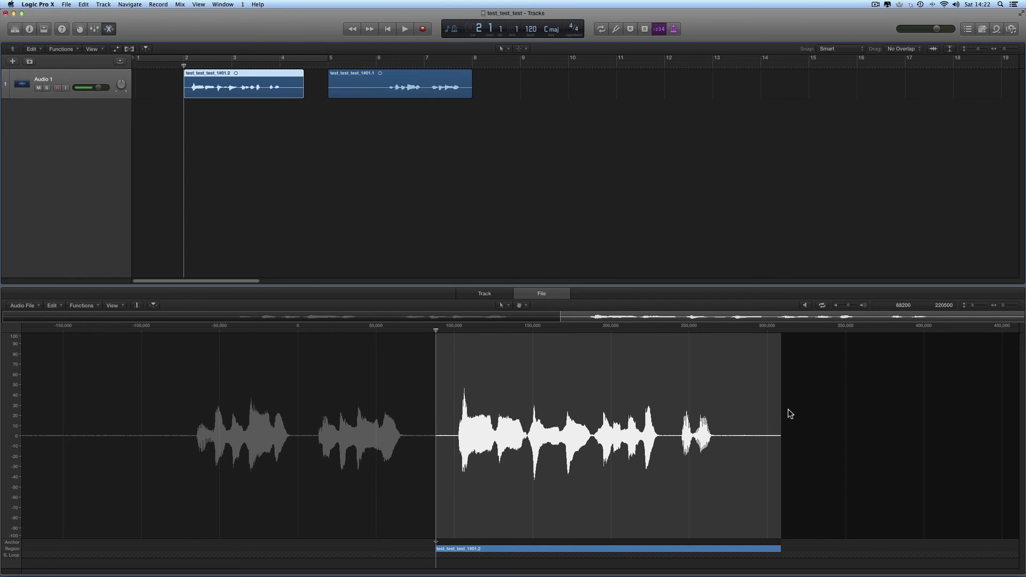
drag(182, 65, 328, 65)
click(340, 78)
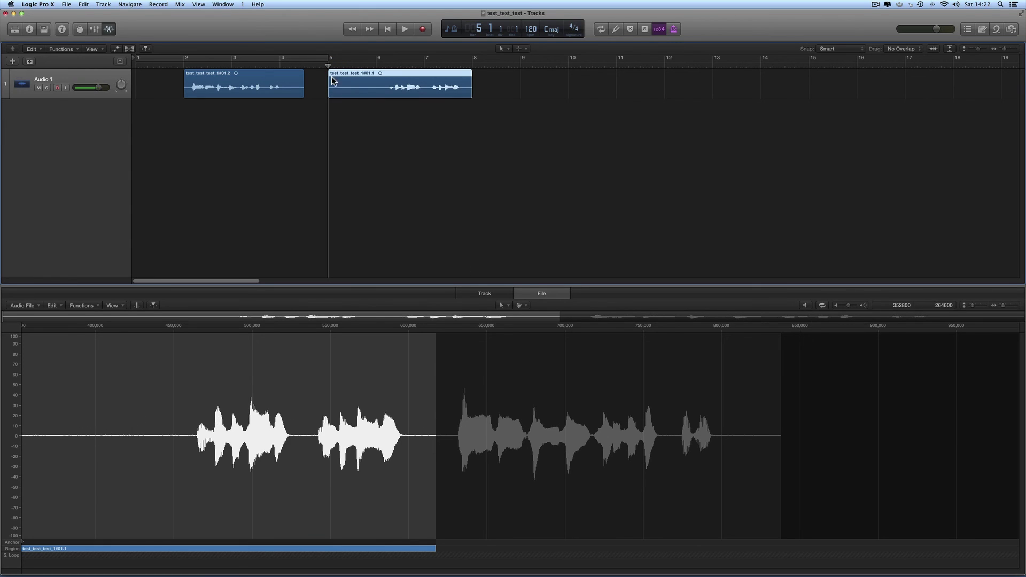
- Return the playhead to bar 1 and check in the File view which part of the source file each region uses
drag(324, 68, 135, 67)
click(223, 81)
click(342, 74)
click(283, 79)
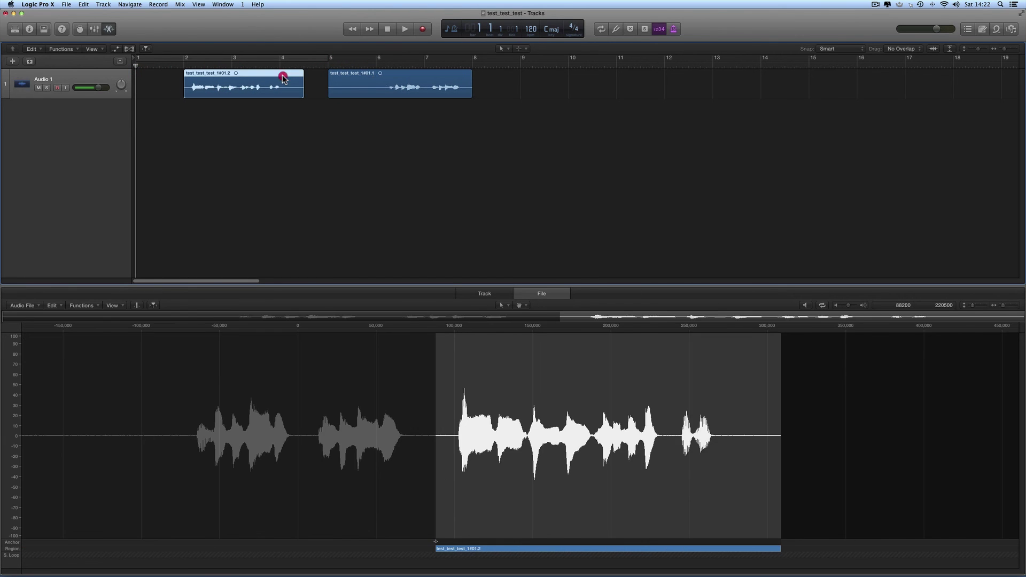
click(373, 77)
- Move the region at bar 2 to bar 9 and select the region at bar 5 to view its source portion
click(297, 81)
drag(258, 80, 590, 88)
click(436, 79)
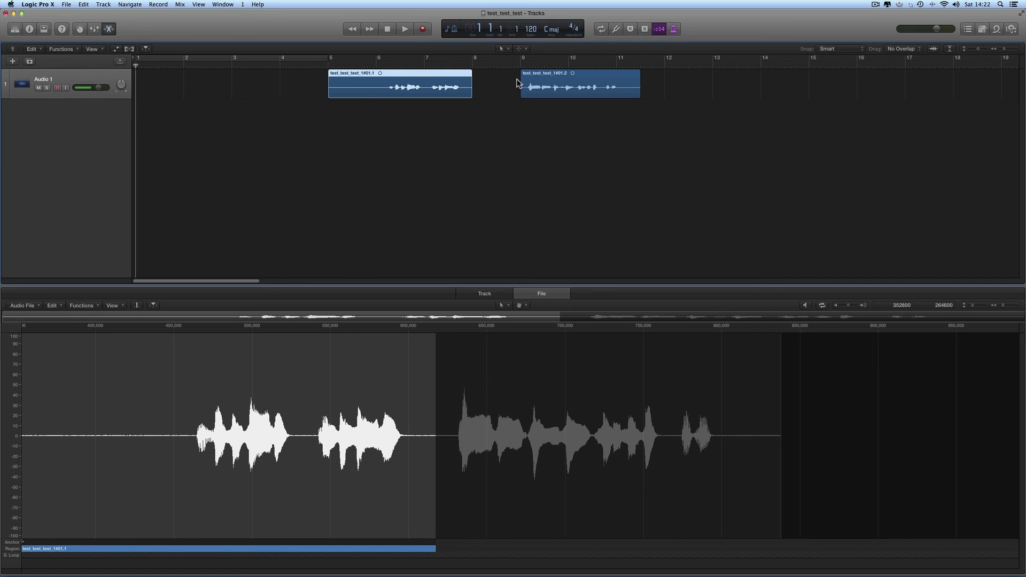
- Replace the audio editor with the project audio browser and examine the source file, its full-length region and the two split regions
click(109, 30)
click(1012, 29)
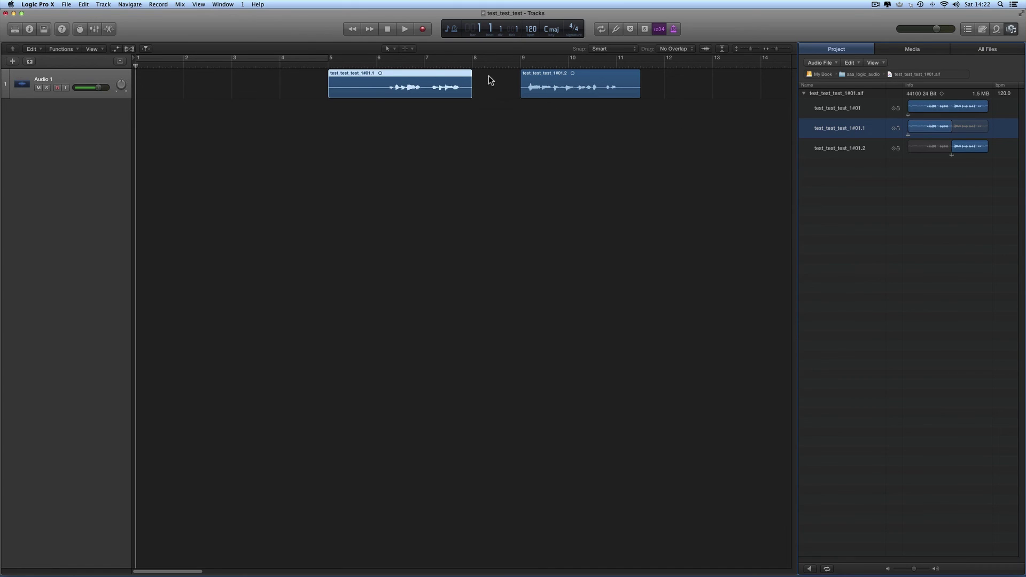
click(835, 95)
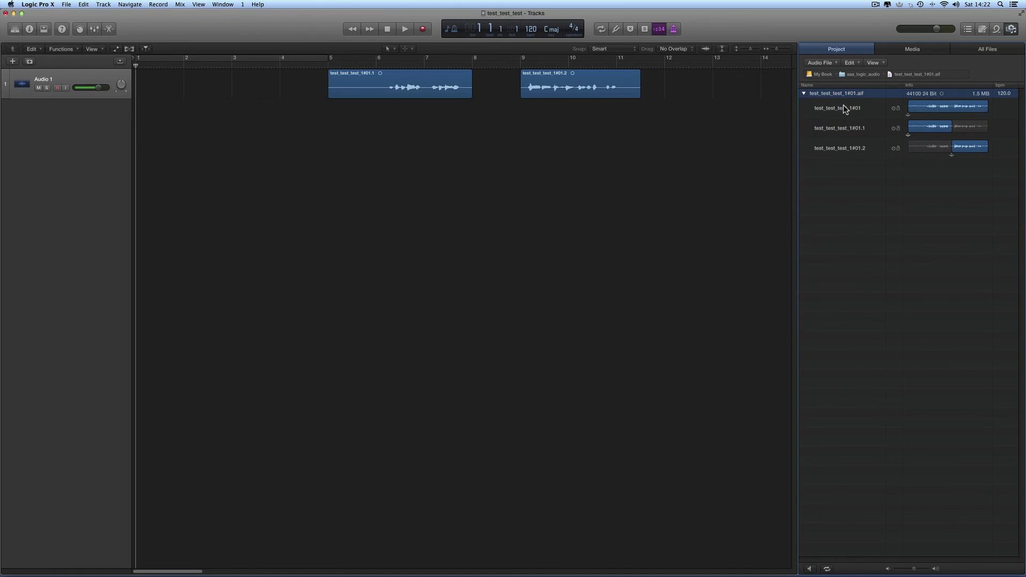
click(843, 106)
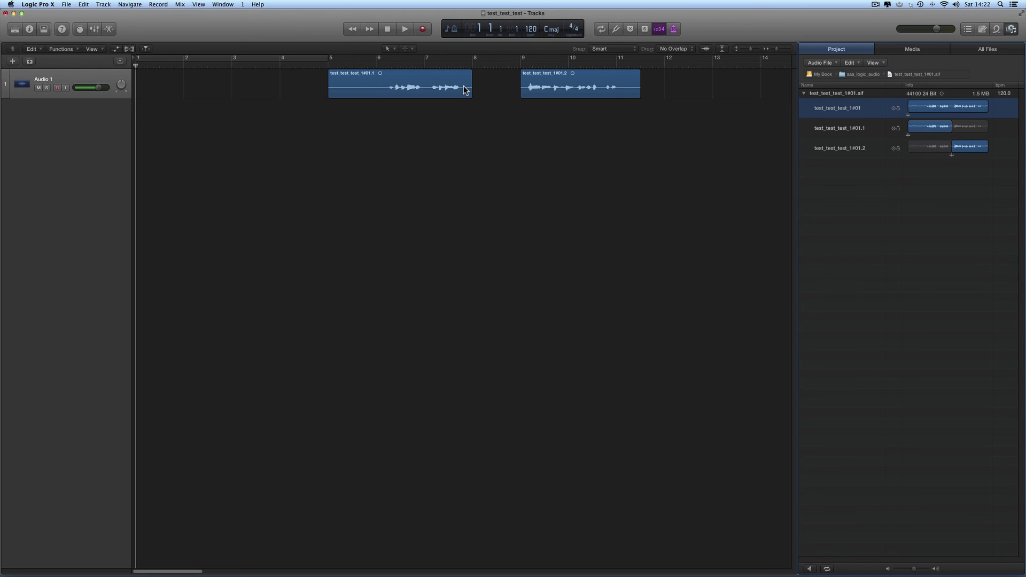
click(840, 130)
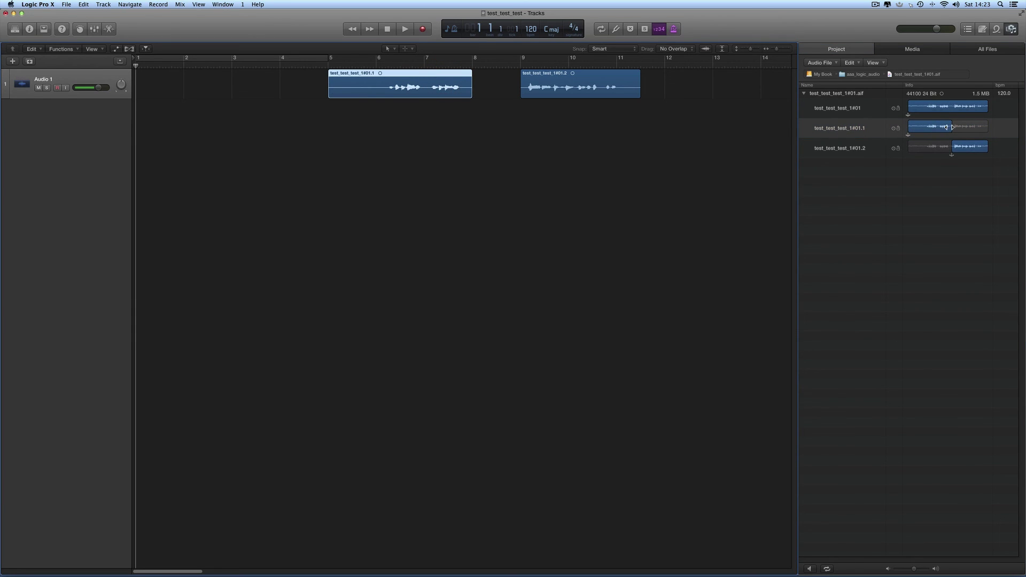
click(583, 92)
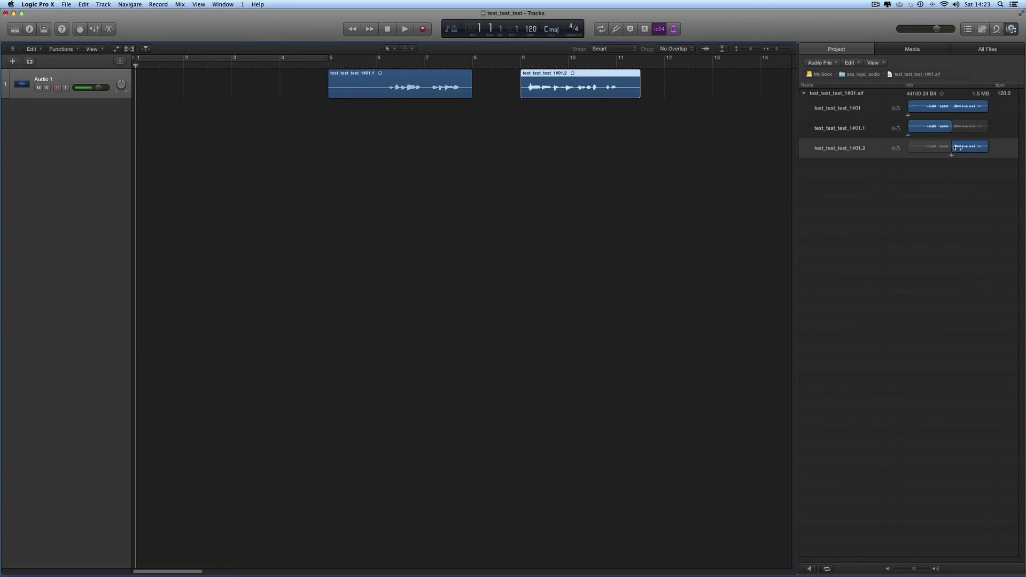
- Copy the region at bar 9 to bar 12 on the Audio 1 track
scroll(550, 140, right, 5)
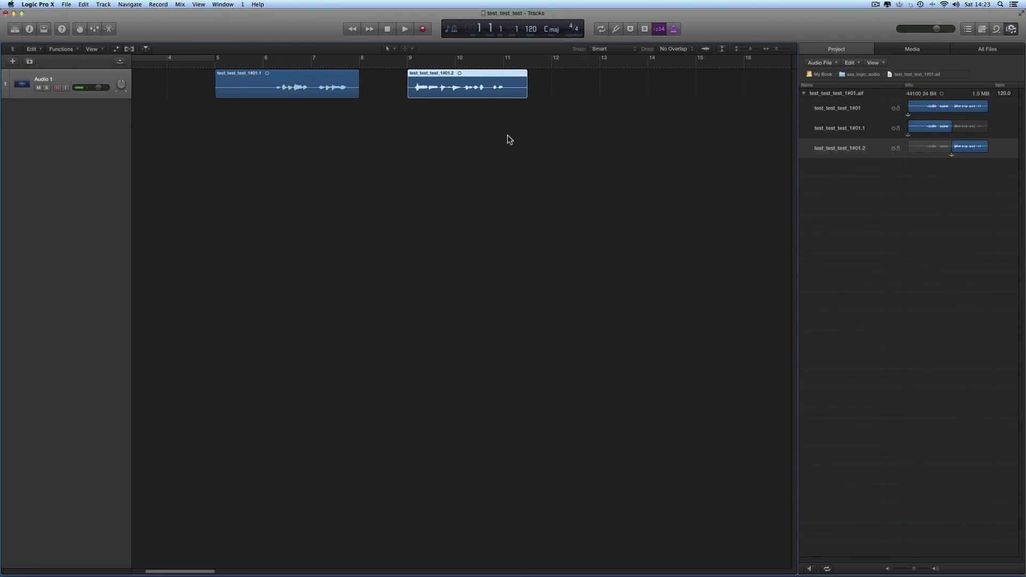
drag(450, 78, 581, 80)
click(493, 79)
click(572, 86)
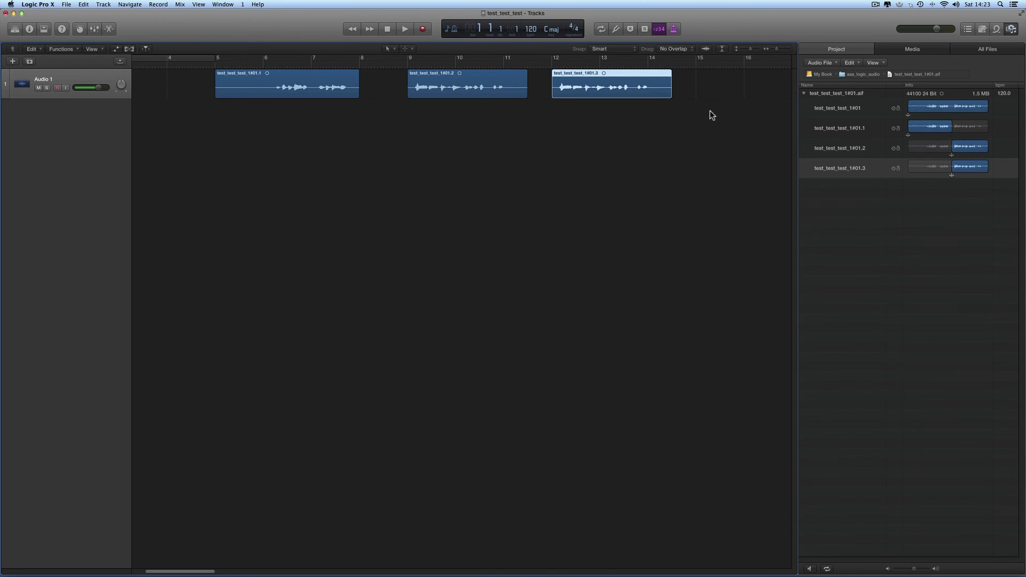
- Compare the original region and its copy in the project audio browser, placing the playhead at bar 9 and bar 12
click(855, 148)
click(802, 167)
click(847, 150)
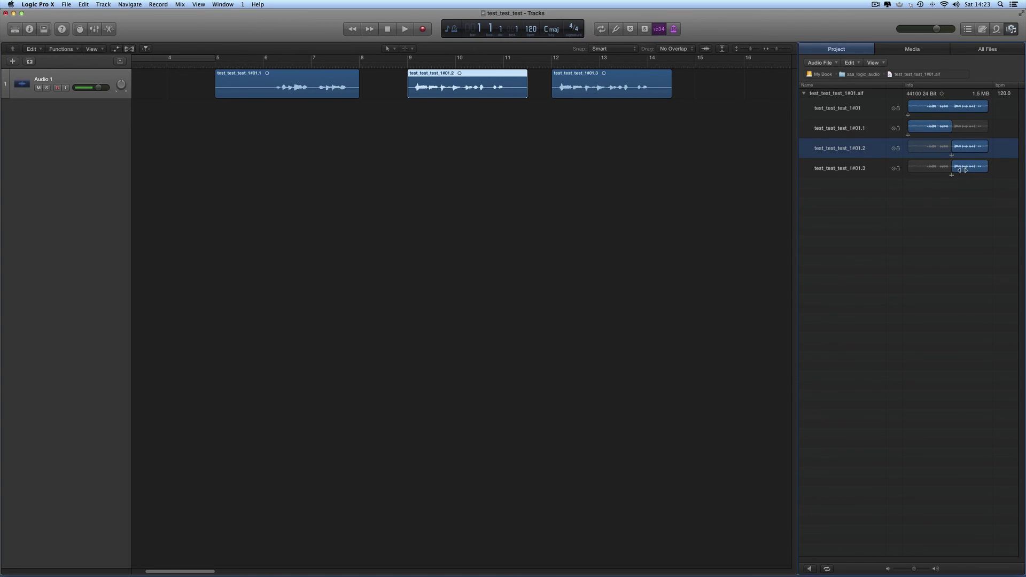
click(468, 77)
drag(393, 67, 407, 66)
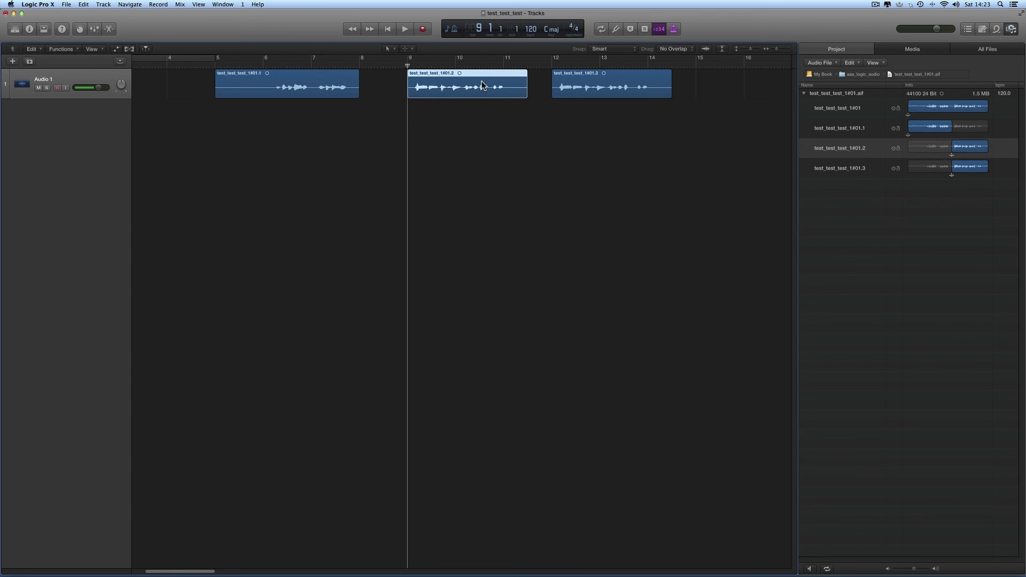
drag(410, 65, 551, 65)
click(571, 86)
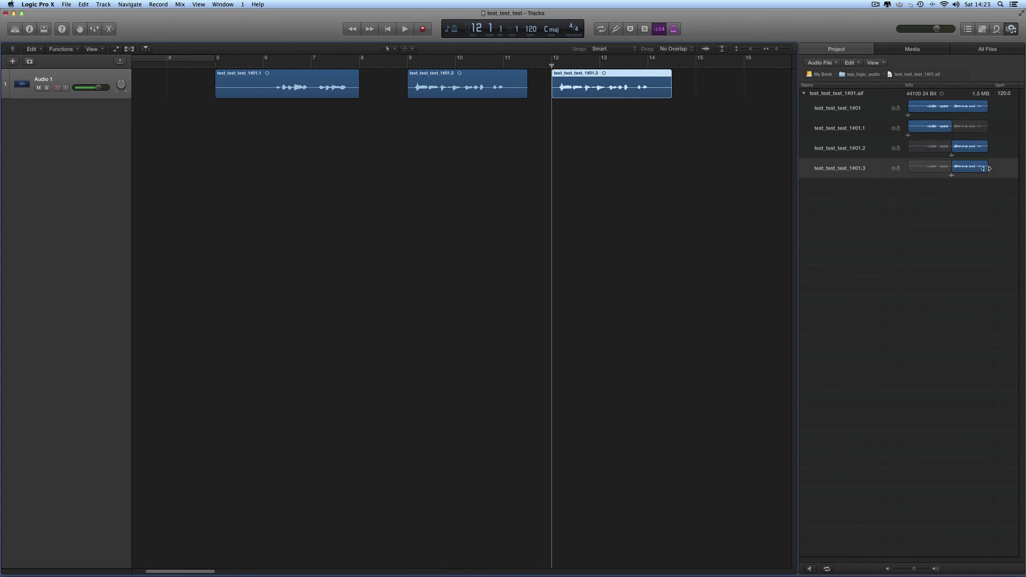
- Select the three regions on the track in turn and match each with its entry in the project audio browser
click(341, 84)
click(477, 88)
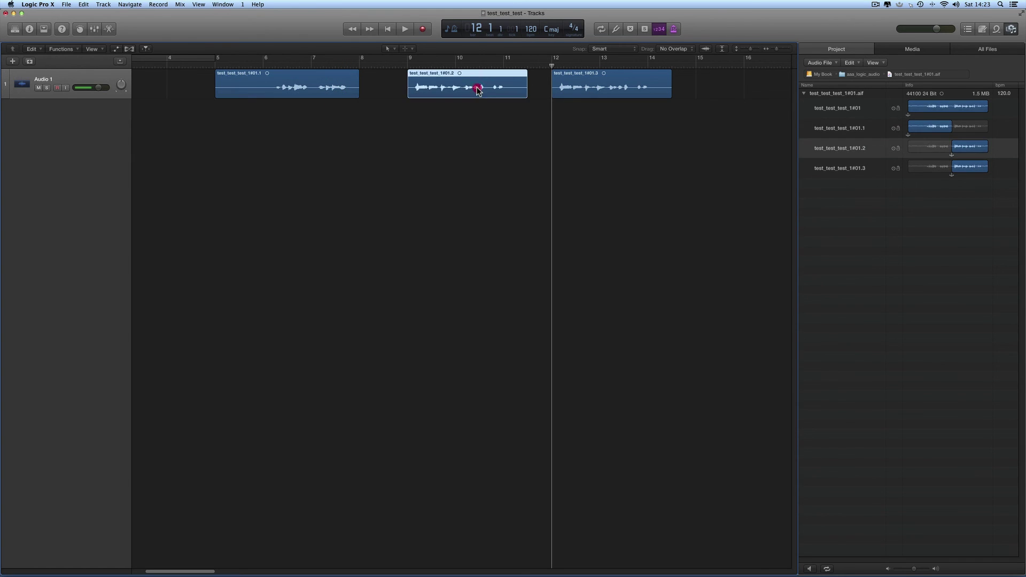
click(599, 80)
click(343, 82)
click(457, 83)
click(559, 83)
click(301, 90)
click(453, 90)
click(595, 86)
click(336, 79)
click(431, 86)
click(589, 86)
click(465, 84)
click(325, 84)
click(597, 87)
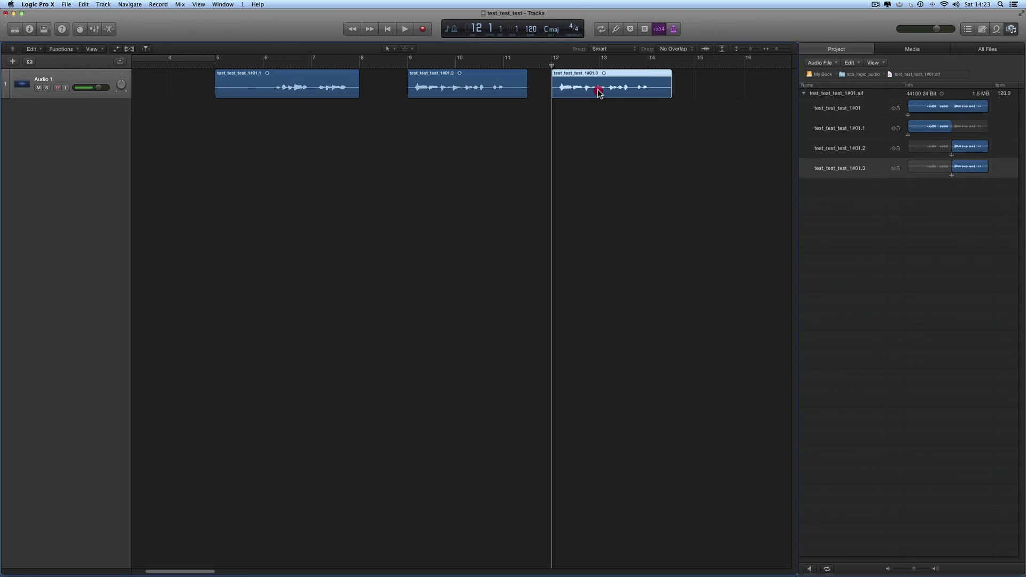
click(357, 90)
click(475, 94)
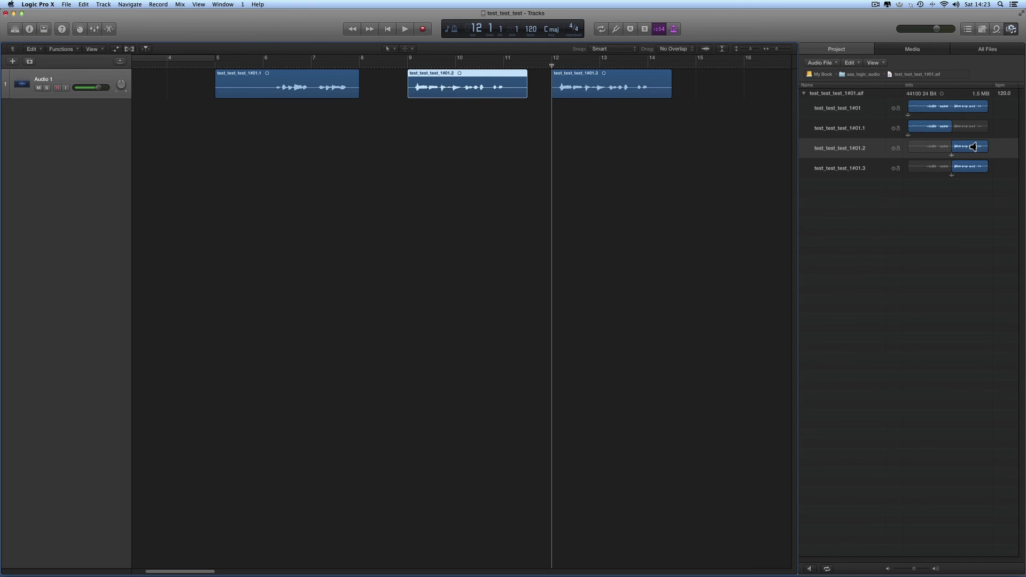